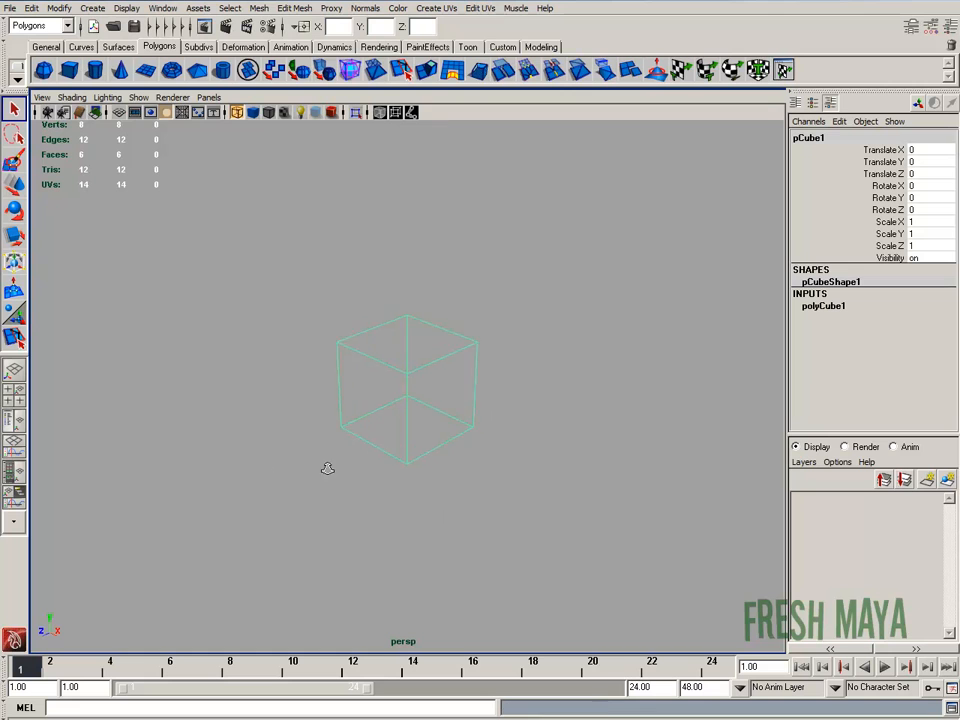
Display the cube smooth-shaded and frame its top face in a close view from above.
key(5)
alt+drag(408, 476, 367, 463)
alt+right_drag(256, 481, 460, 493)
alt+drag(460, 493, 427, 489)
alt+right_drag(337, 505, 391, 500)
alt+drag(366, 483, 377, 487)
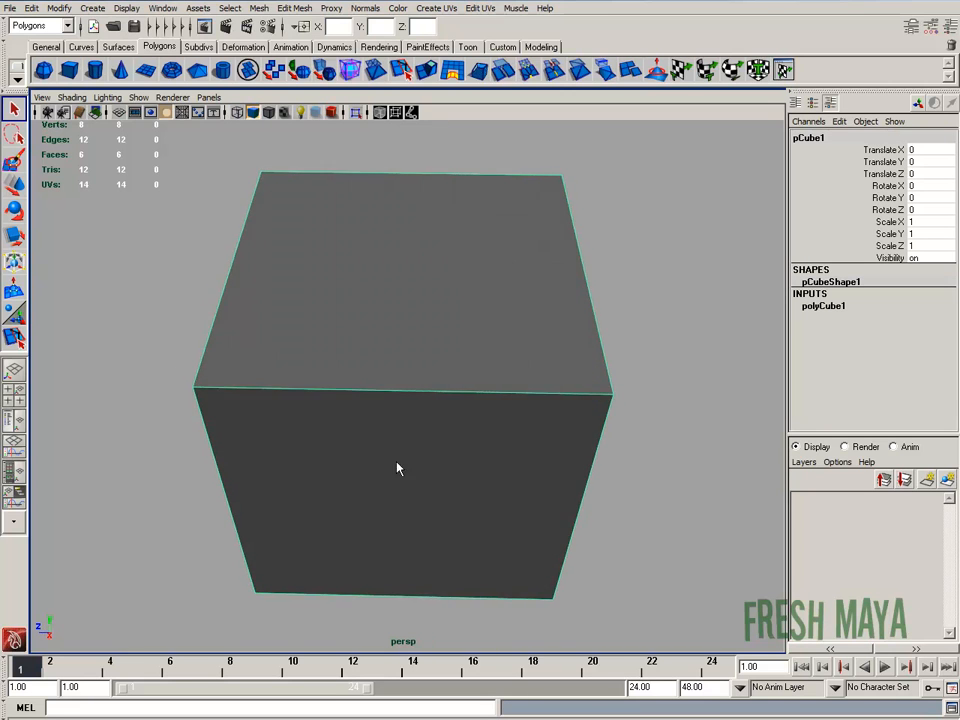
alt+middle_drag(402, 456, 403, 499)
alt+right_drag(467, 508, 427, 505)
mouse_move(420, 485)
alt+mouse_down()
mouse_move(416, 499)
mouse_move(413, 480)
alt+mouse_up()
alt+right_drag(304, 509, 385, 506)
alt+middle_drag(402, 482, 402, 538)
alt+right_drag(335, 553, 363, 553)
alt+middle_drag(418, 547, 412, 547)
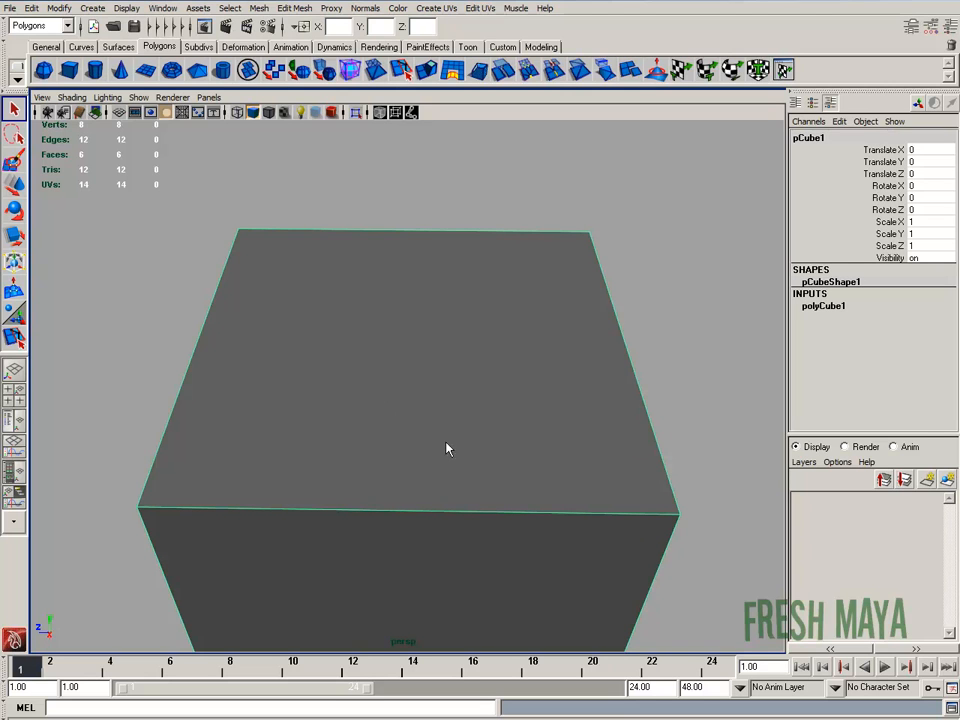
Activate the Split Polygon Tool from the Polygons menu set with its settings displayed.
click(60, 25)
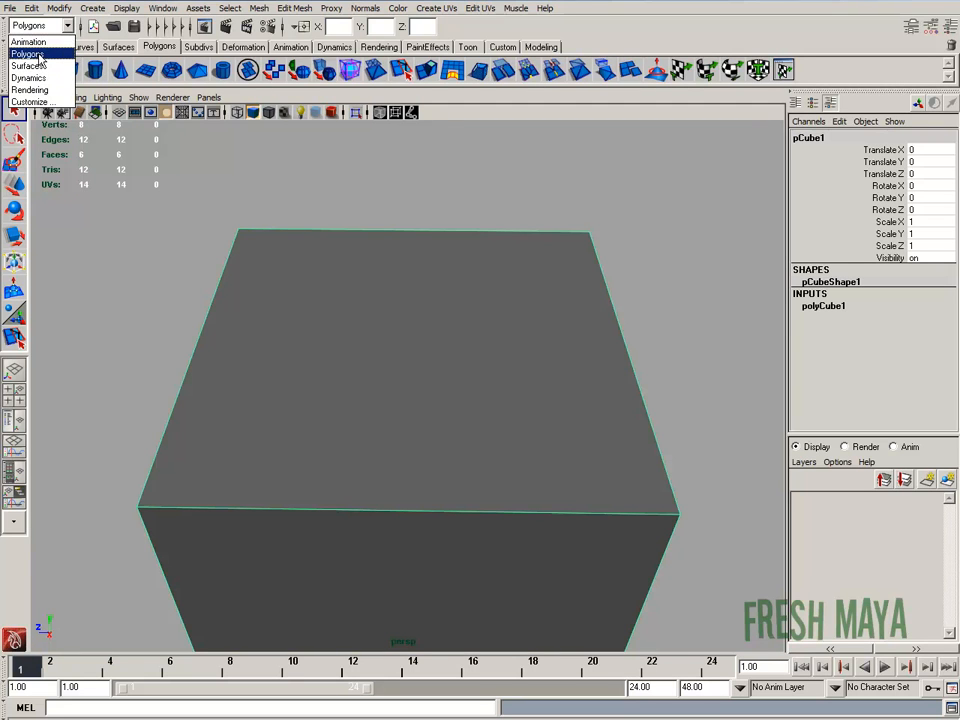
click(40, 62)
click(294, 10)
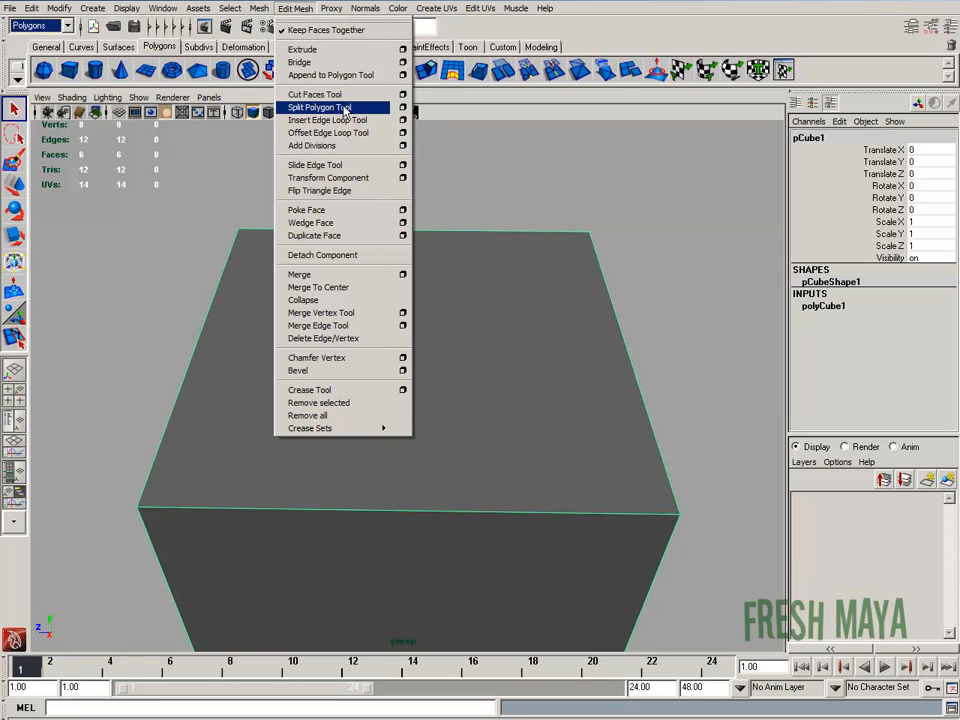
click(402, 110)
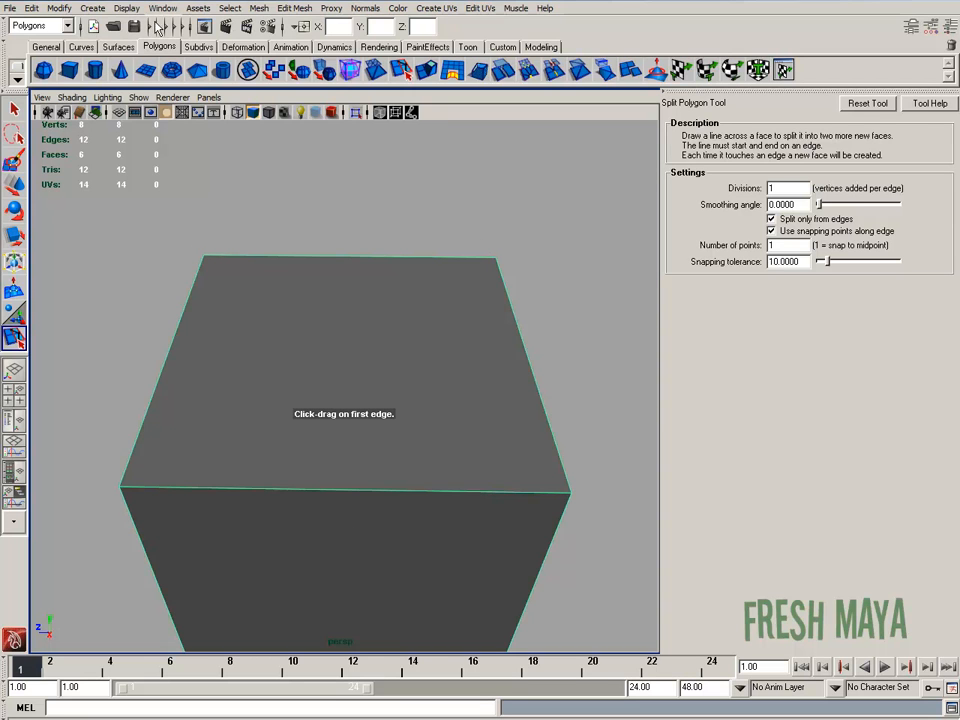
Turn on the polygon vertex display for the selected cube.
click(131, 9)
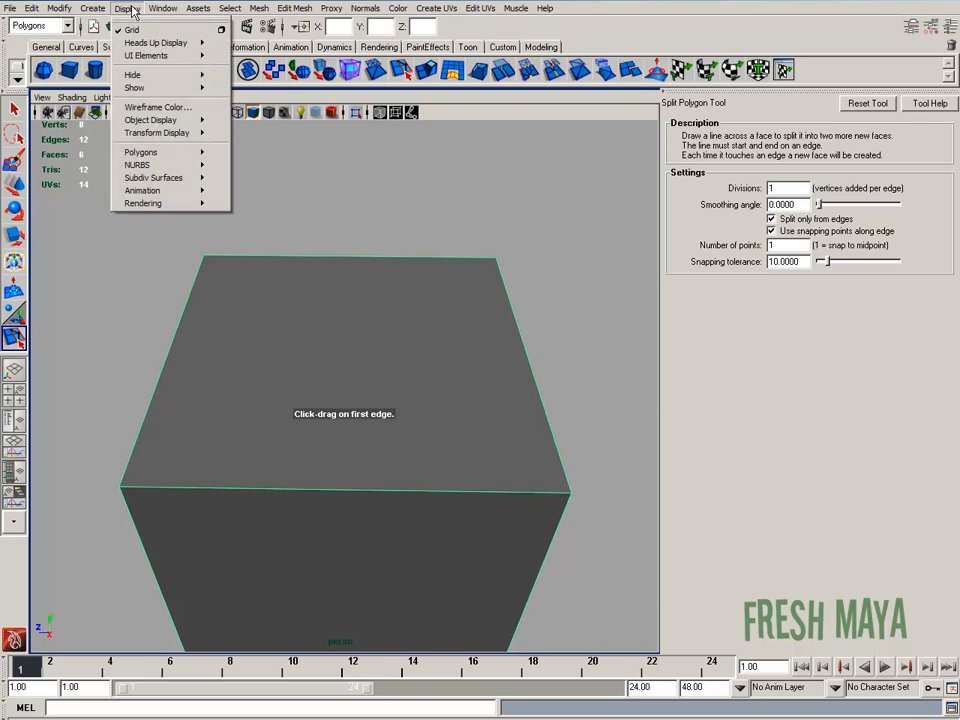
mouse_move(156, 157)
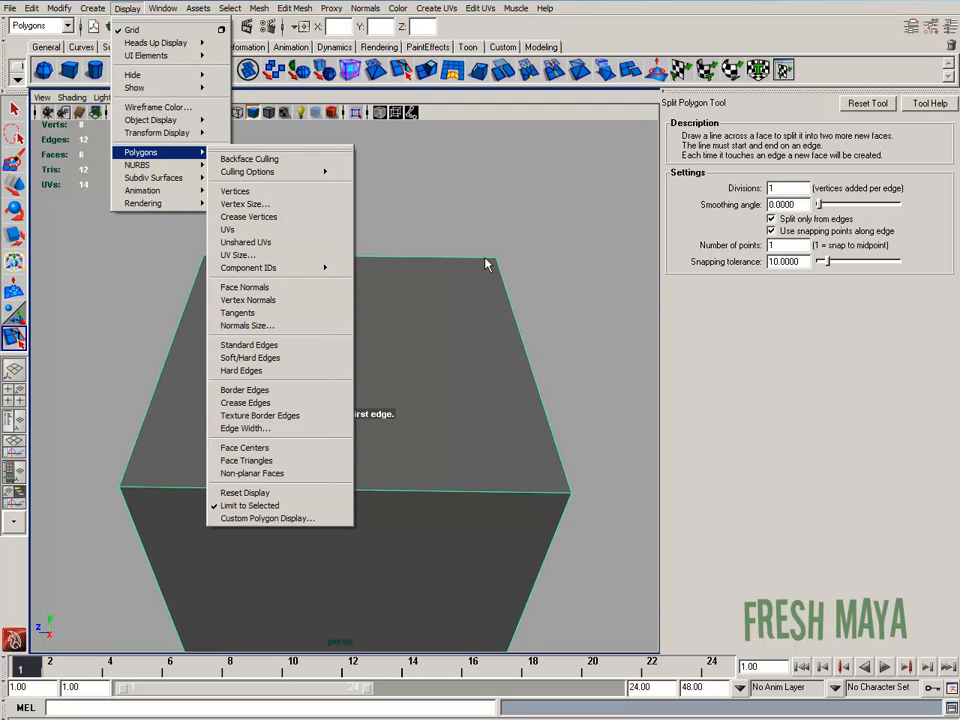
click(249, 192)
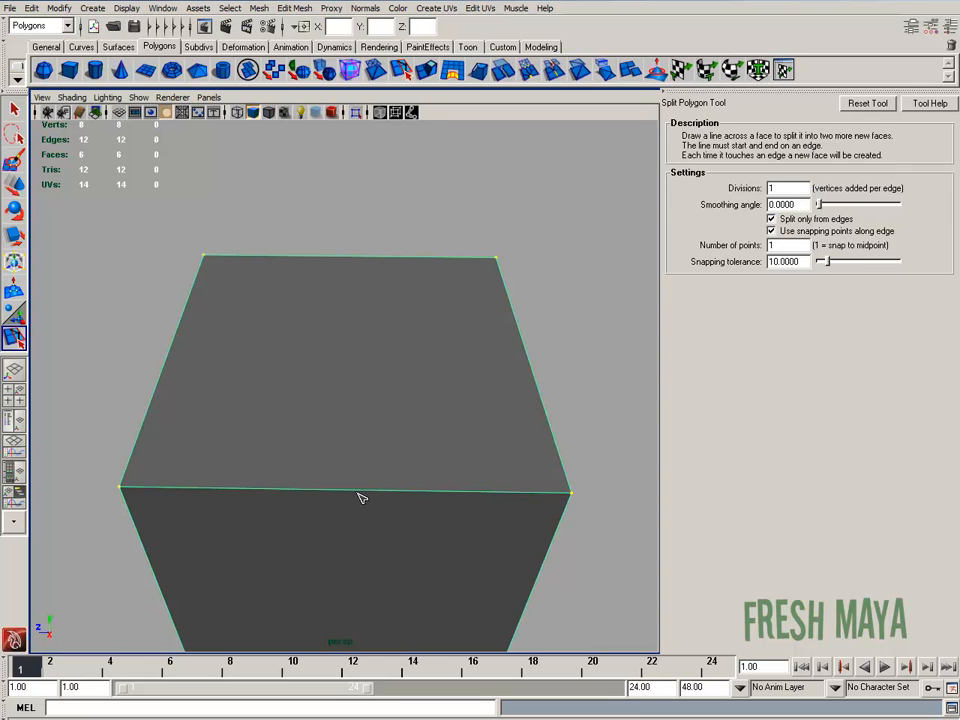
Set the Split Polygon Tool's number of snapping points to 2 and its snapping tolerance to 0.
drag(789, 248, 742, 250)
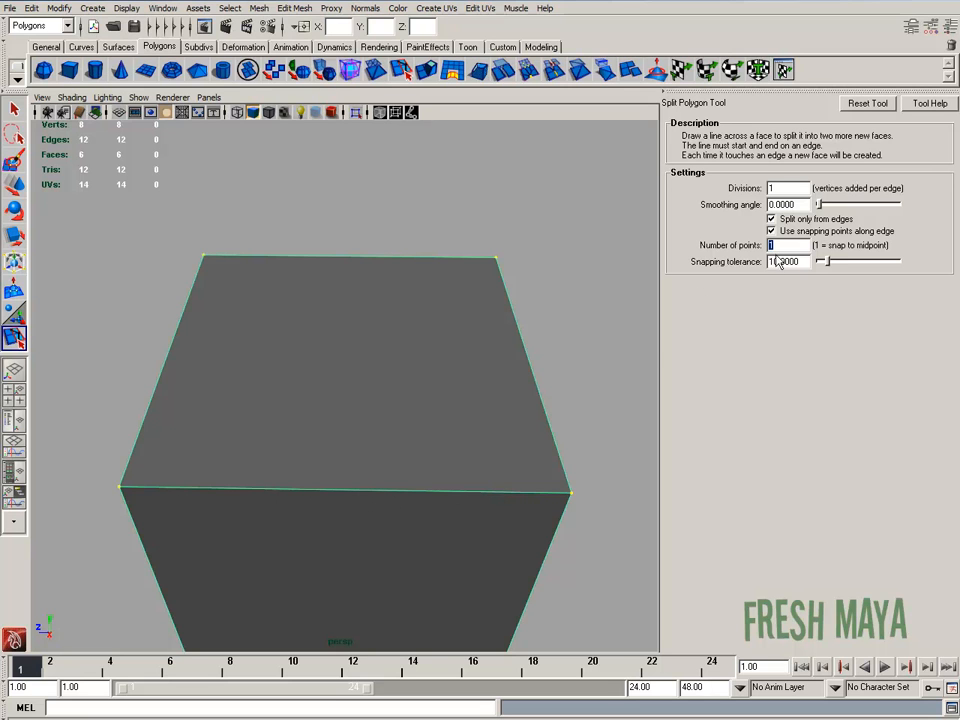
text(2)
key(Return)
drag(830, 267, 802, 265)
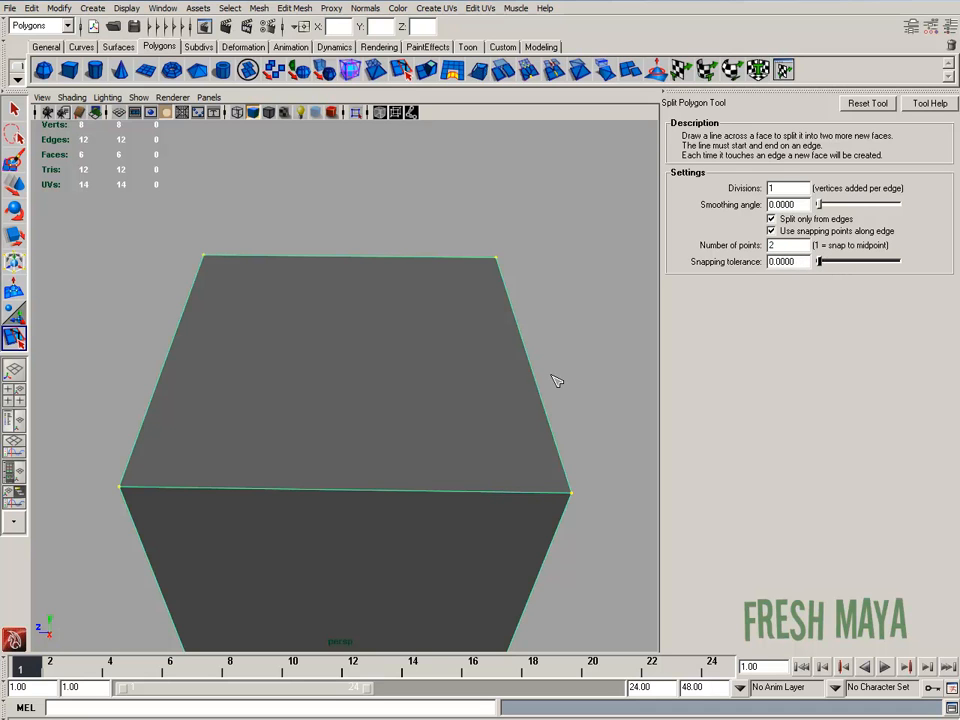
double_click(788, 245)
Place a split point on the top face's front edge and slide it freely along the edge.
click(431, 492)
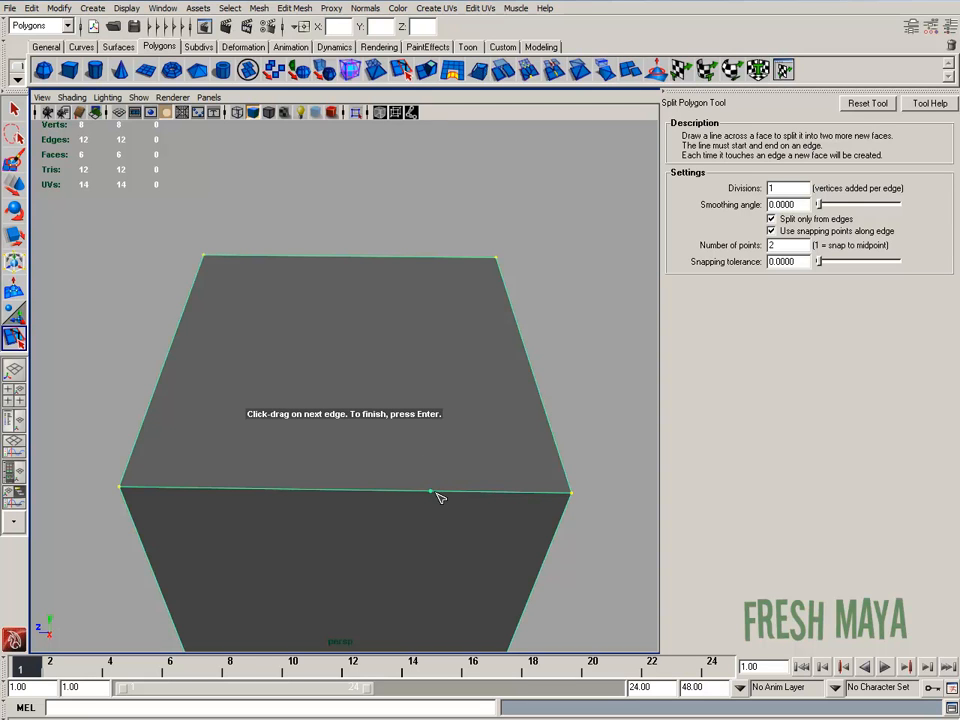
drag(436, 497, 364, 496)
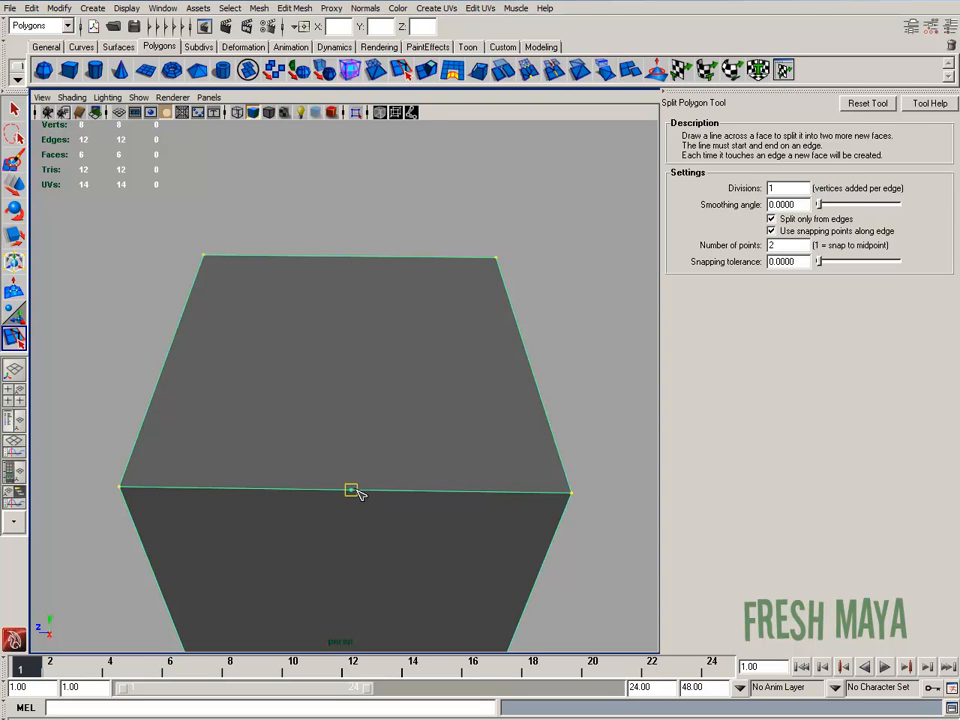
drag(357, 493, 390, 512)
Raise the snapping tolerance to 51.428 and slide the split point along the front edge to test the snapping.
drag(818, 262, 861, 268)
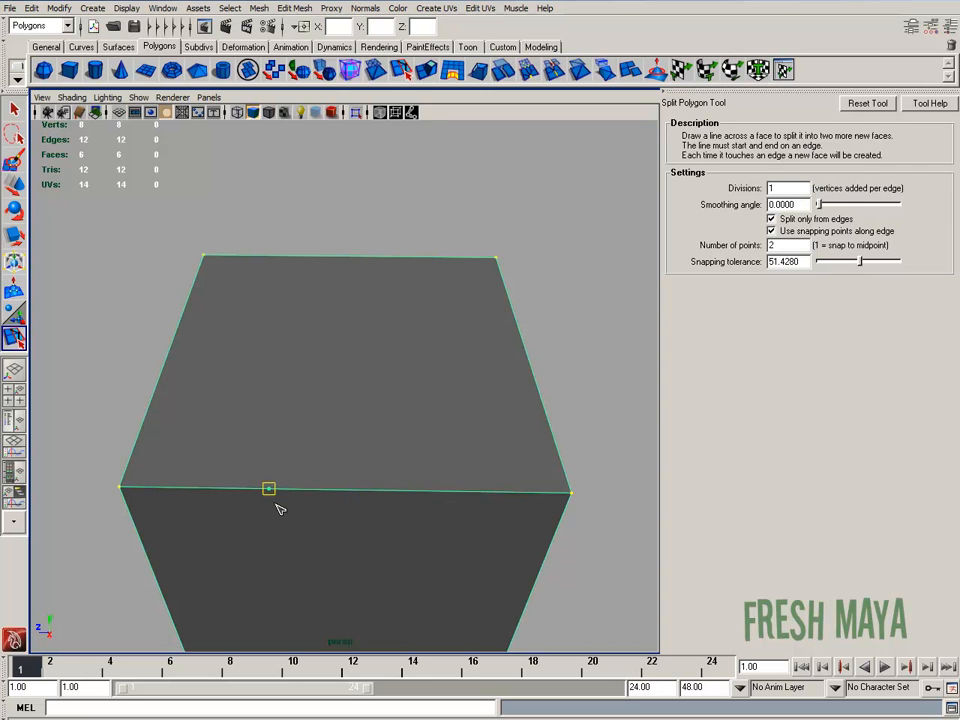
drag(162, 500, 410, 504)
Test the split point's snapping with the number of points at 1 and at 5, and restore it to 1.
key(Return)
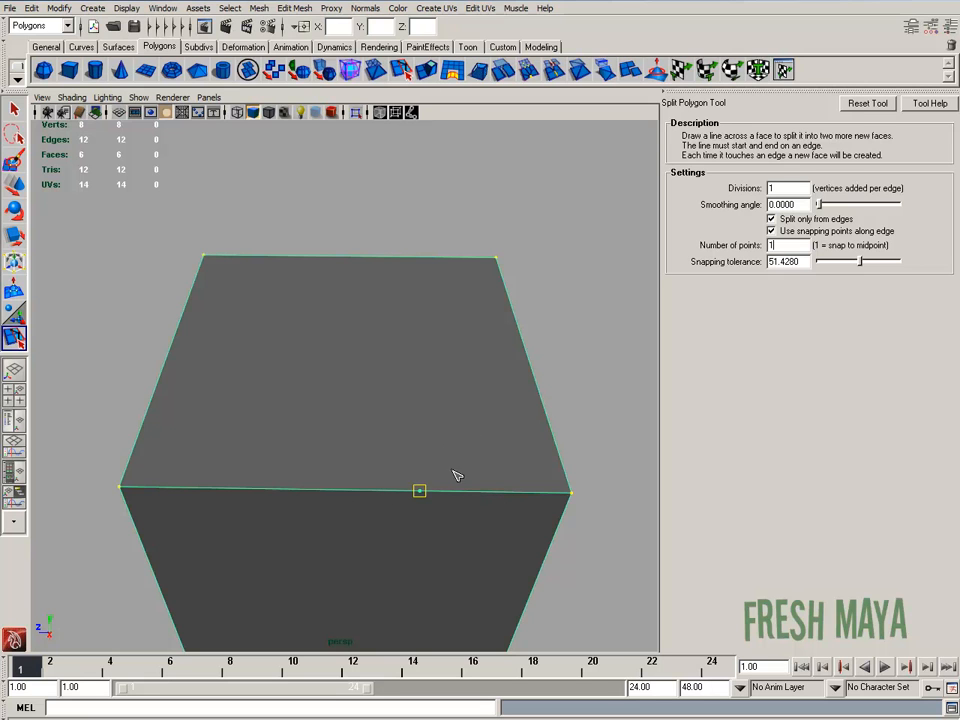
drag(425, 494, 367, 490)
double_click(799, 244)
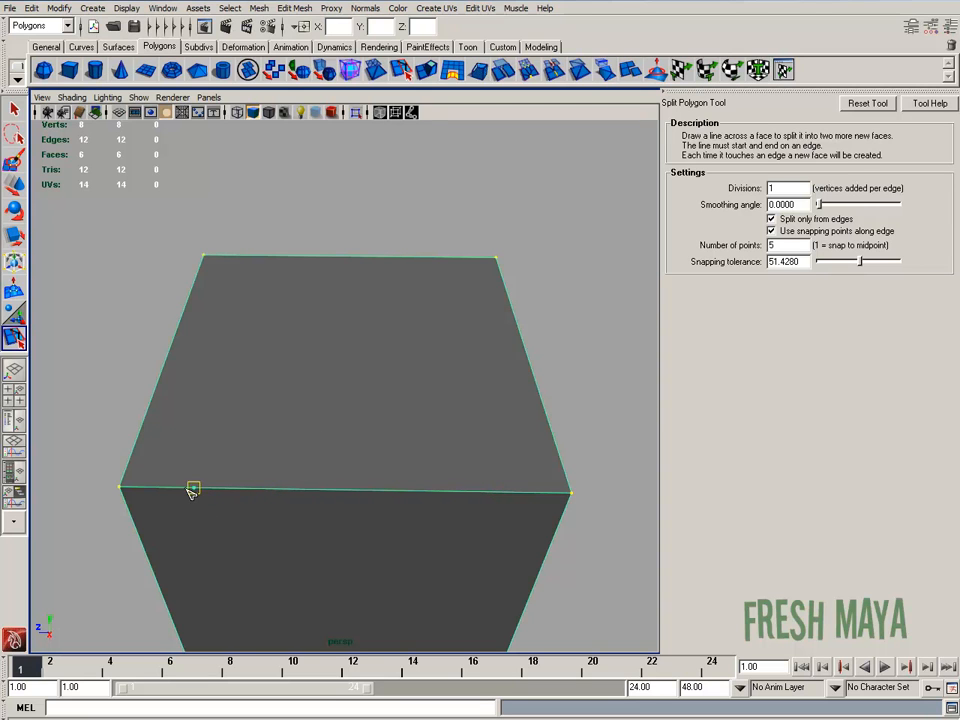
drag(786, 245, 746, 254)
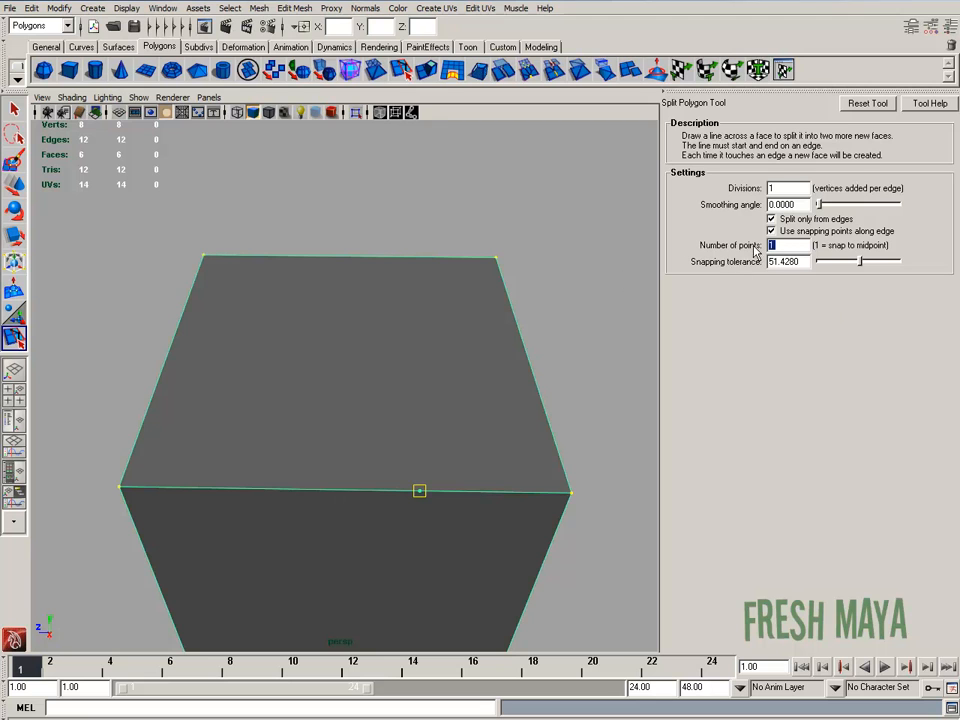
Slide the split point to the front edge's midpoint, testing the snapping tolerance at 14.286 and at higher values.
drag(862, 265, 830, 266)
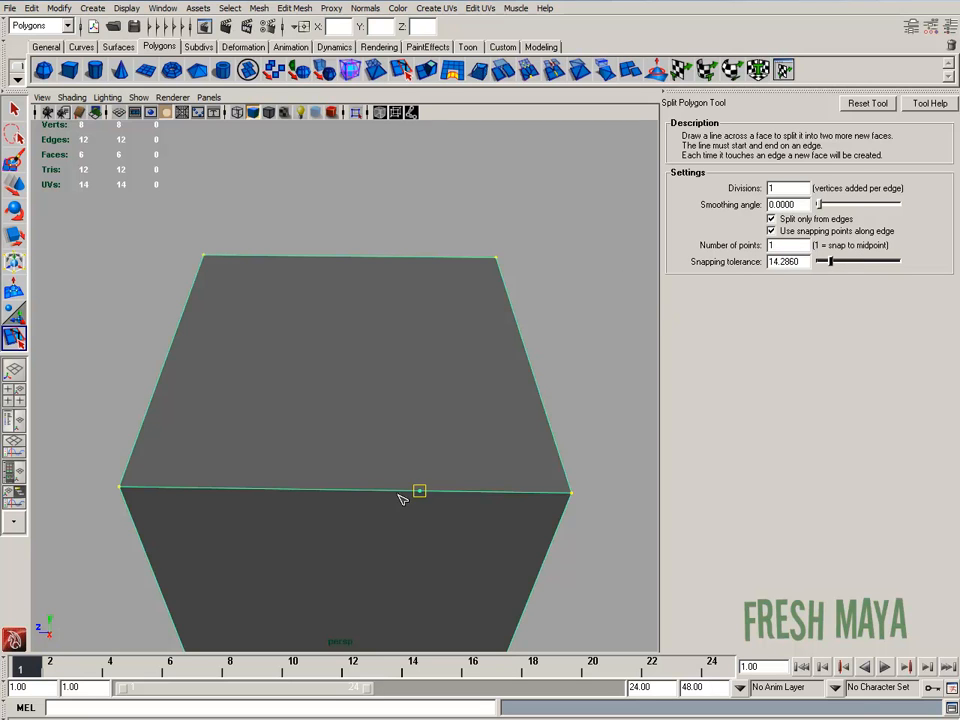
drag(419, 493, 368, 505)
drag(828, 260, 876, 261)
drag(395, 497, 464, 508)
drag(878, 264, 898, 262)
drag(462, 507, 403, 495)
Set the snapping tolerance to 66.666 and complete the split to add a vertex at the front edge's midpoint.
drag(803, 262, 761, 265)
click(898, 263)
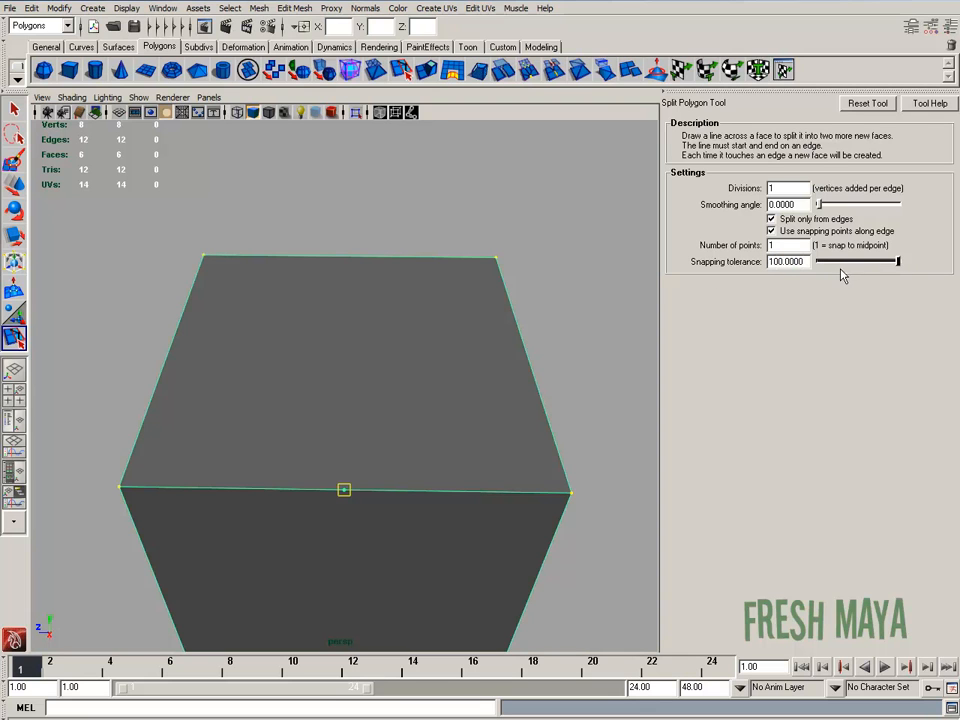
click(872, 262)
key(Return)
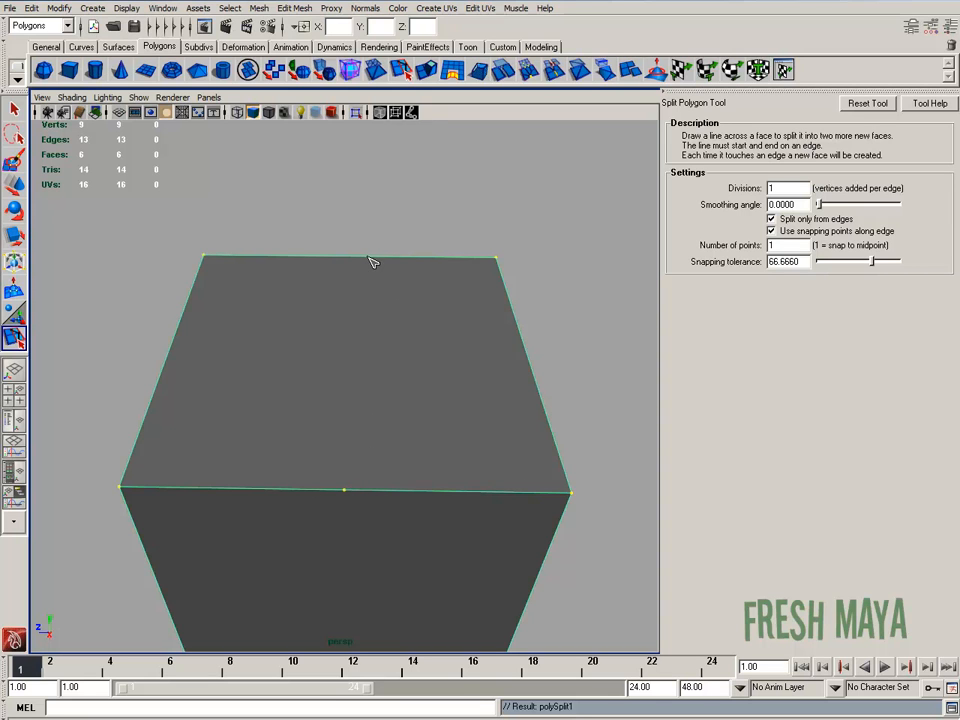
Add a vertex at the midpoint of the top face's back edge with the Split Polygon Tool.
click(422, 266)
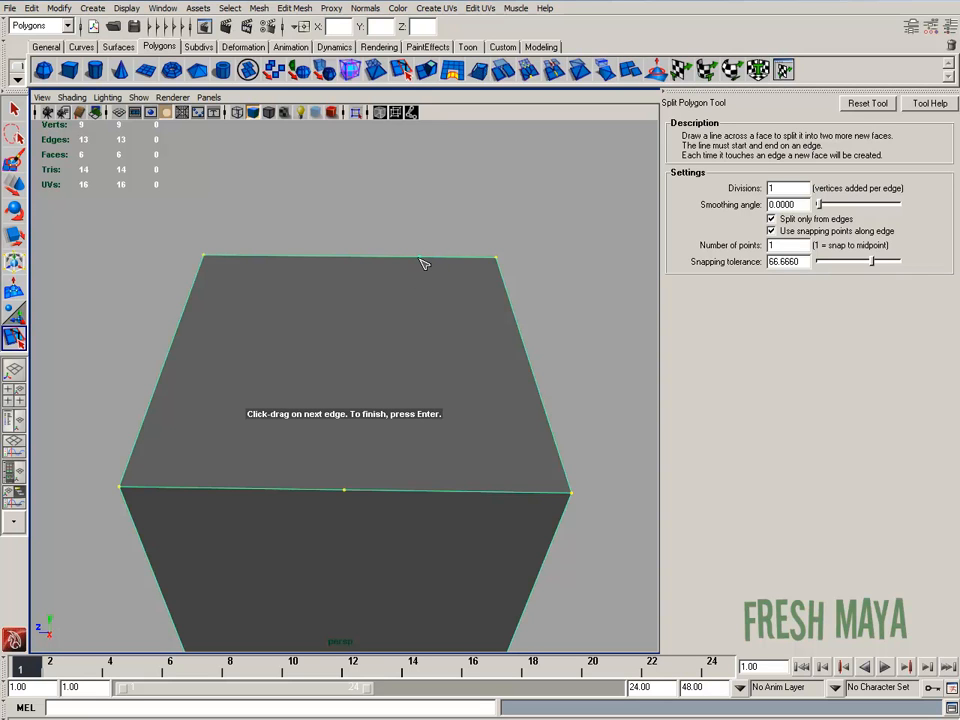
drag(422, 263, 372, 291)
key(Return)
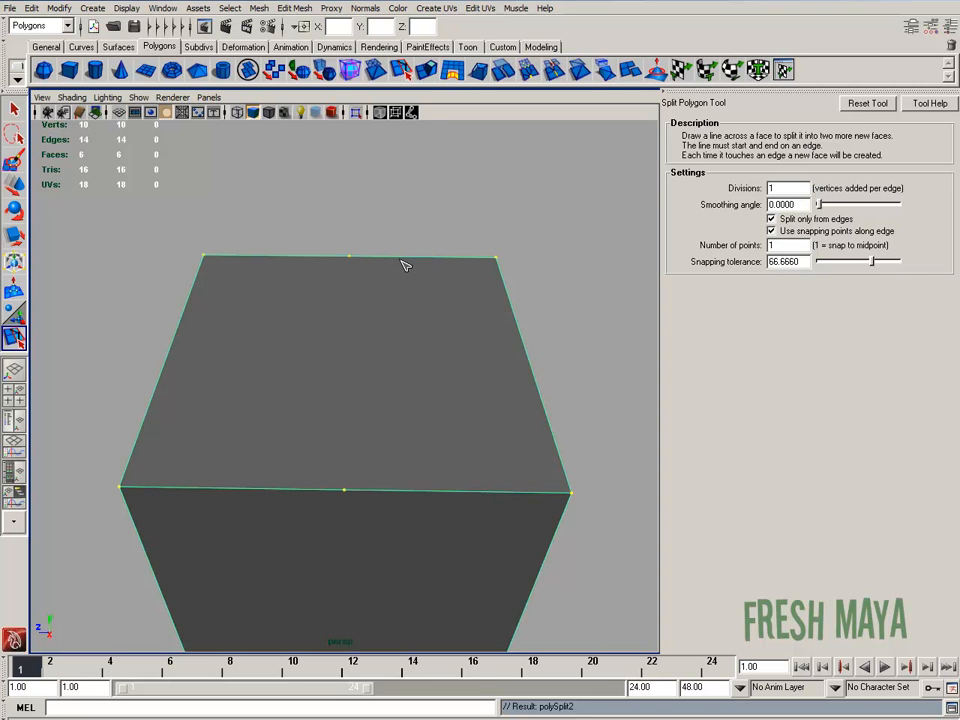
Split the top face with a new edge from the back midpoint vertex to the front midpoint vertex.
click(430, 272)
click(349, 258)
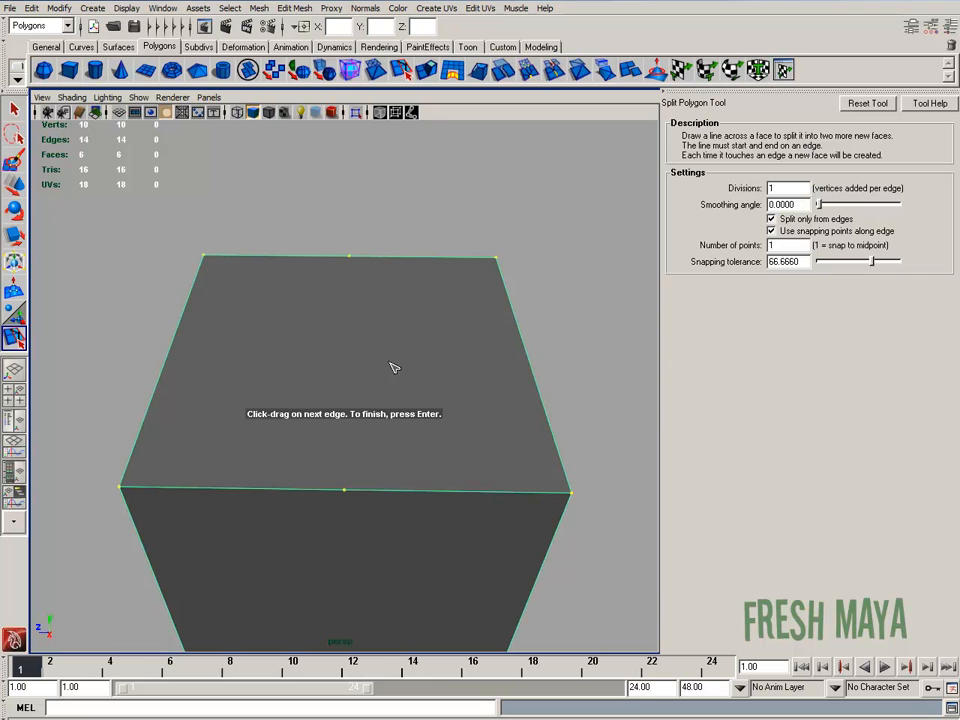
mouse_move(410, 494)
mouse_down()
mouse_move(435, 506)
mouse_move(378, 508)
mouse_move(559, 504)
mouse_move(386, 506)
mouse_move(422, 500)
mouse_move(413, 499)
mouse_up()
middle_click(407, 496)
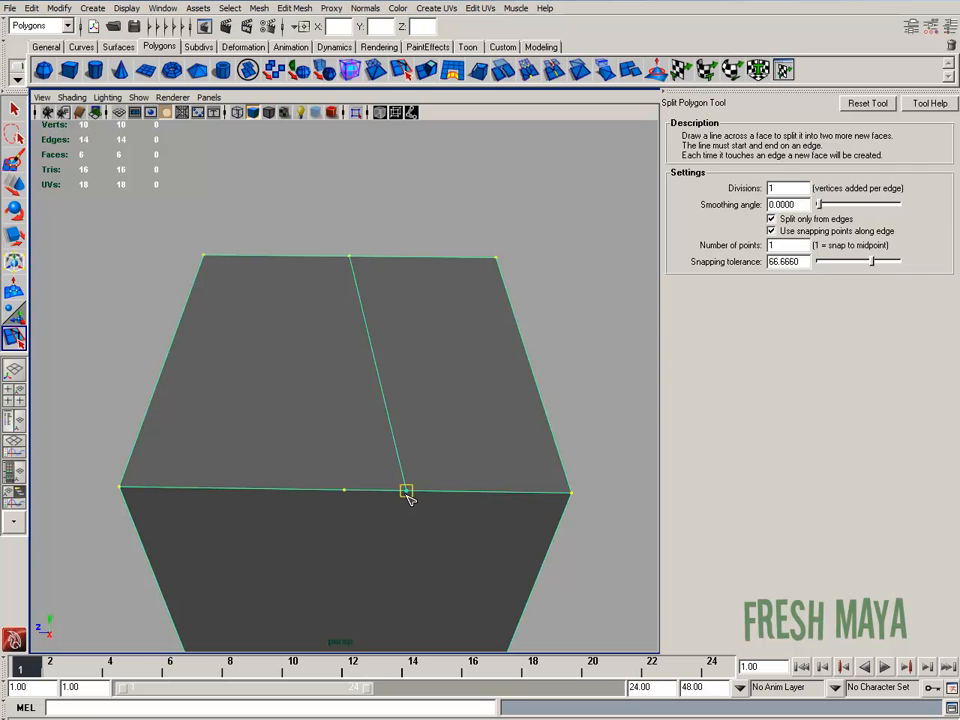
middle_drag(409, 493, 367, 502)
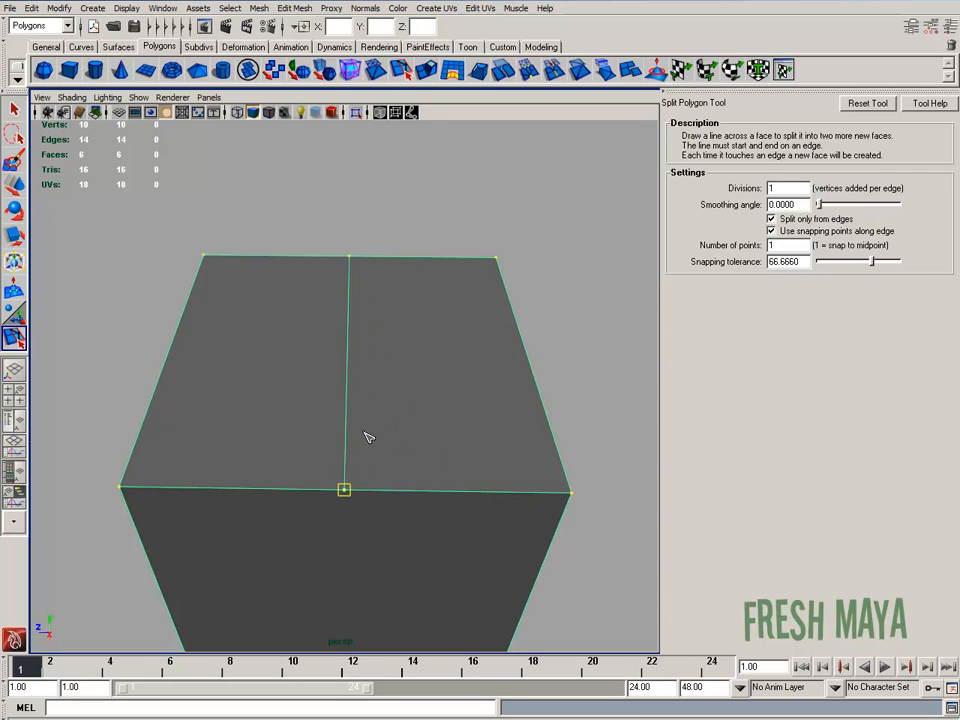
key(Return)
Switch to the Move tool, bring back the Channel Box, and view the split cube from an angled corner.
alt+drag(379, 345, 128, 391)
alt+drag(229, 391, 433, 343)
alt+right_drag(433, 343, 354, 343)
key(w)
alt+drag(354, 343, 362, 342)
alt+right_drag(362, 342, 405, 360)
alt+middle_drag(356, 350, 379, 333)
mouse_move(379, 333)
alt+right_down()
mouse_move(418, 324)
mouse_move(392, 343)
alt+right_up()
alt+drag(392, 343, 356, 360)
click(951, 27)
alt+drag(513, 302, 508, 309)
alt+right_drag(508, 309, 400, 290)
click(296, 8)
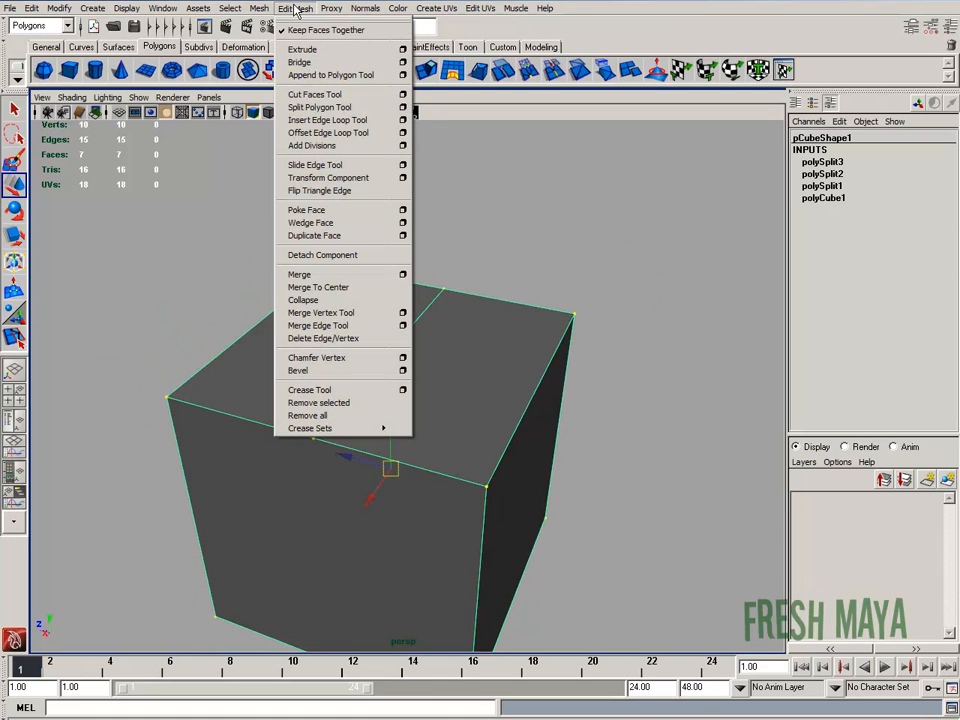
click(302, 11)
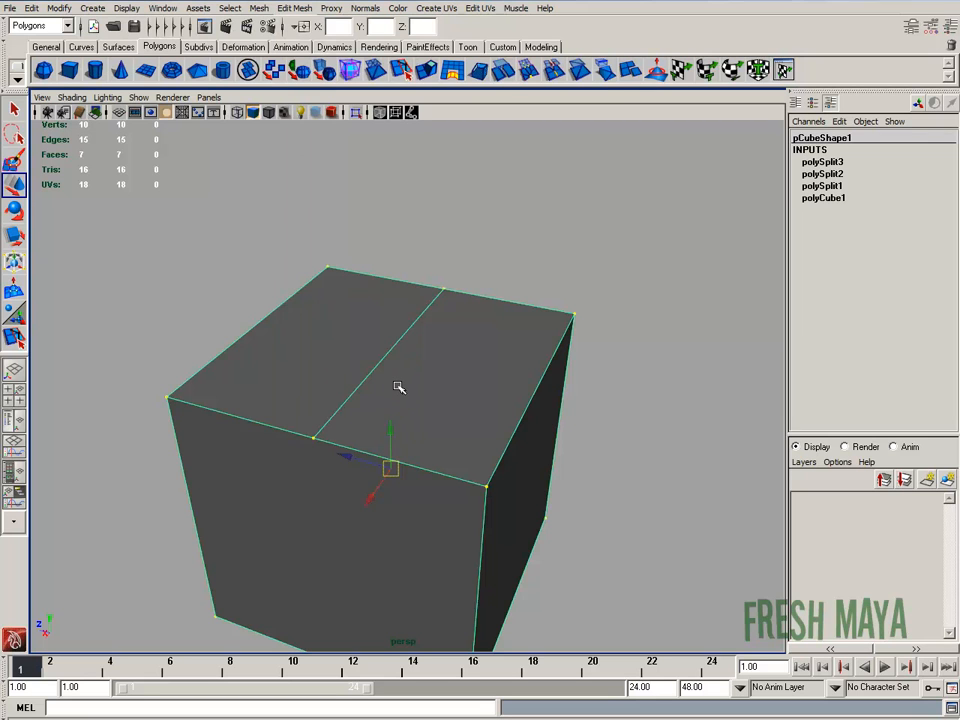
shift+right_click(414, 353)
right_click(420, 328)
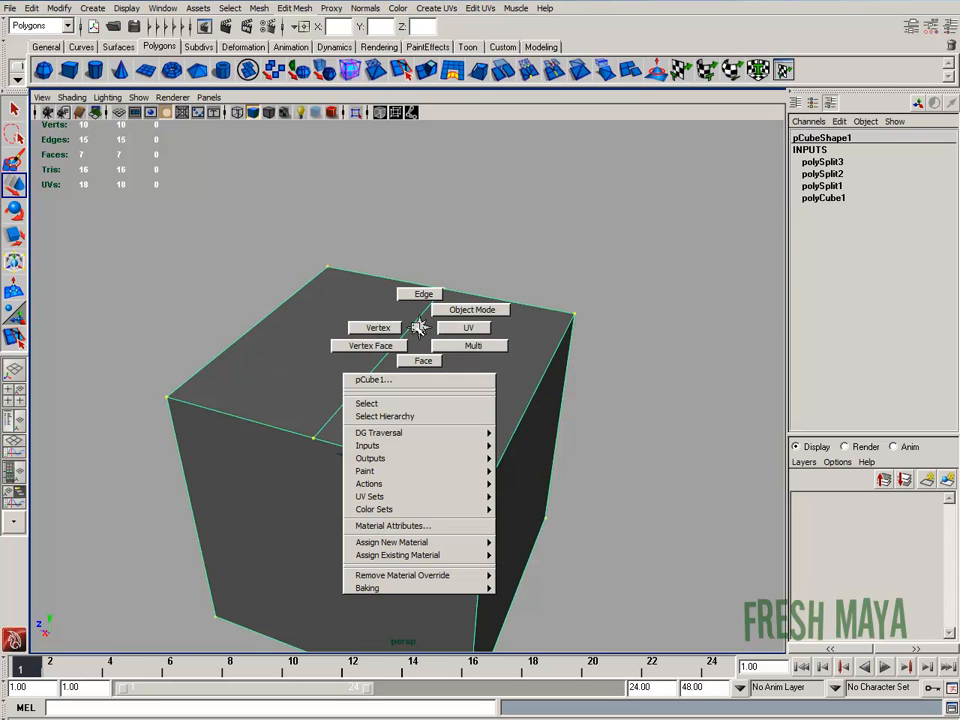
right_drag(420, 328, 452, 313)
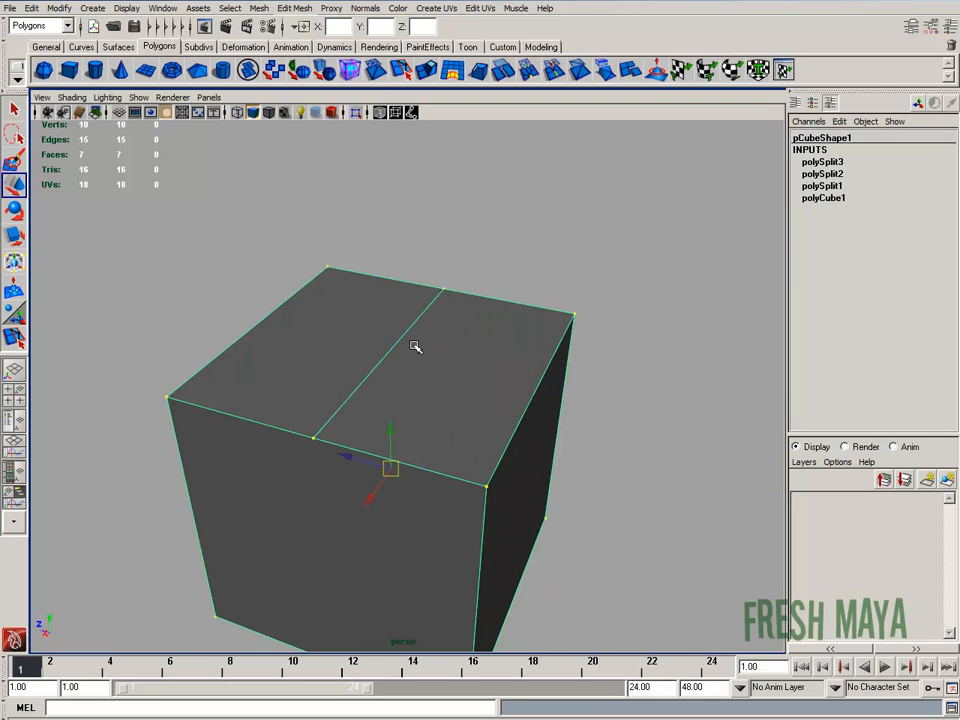
shift+right_click(414, 345)
Return to object mode and select the whole cube.
right_click(347, 345)
click(351, 313)
click(347, 326)
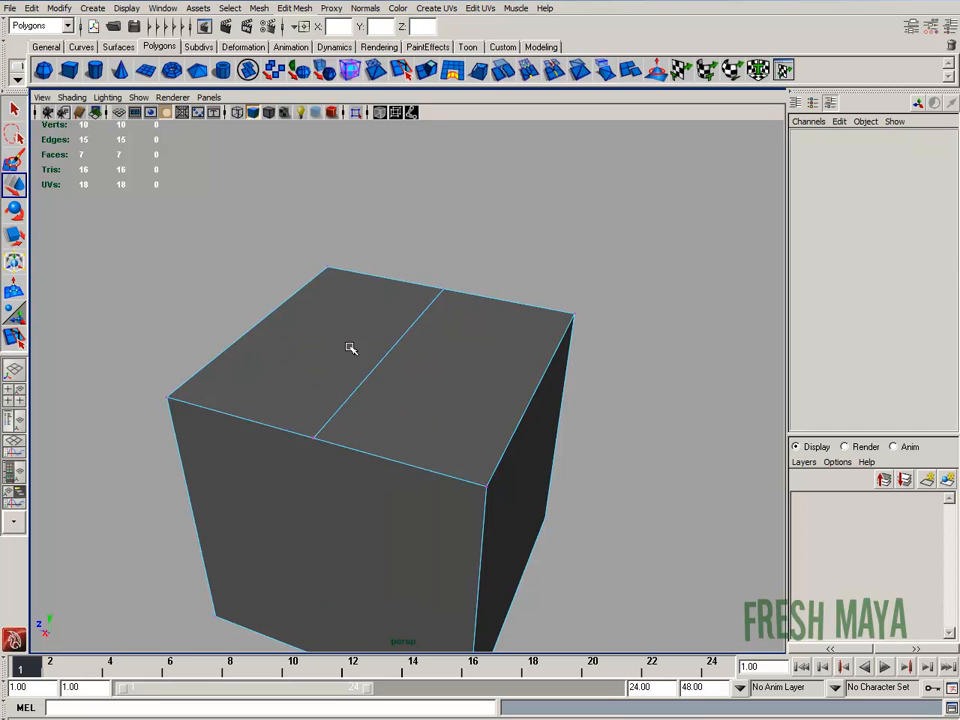
shift+right_click(359, 341)
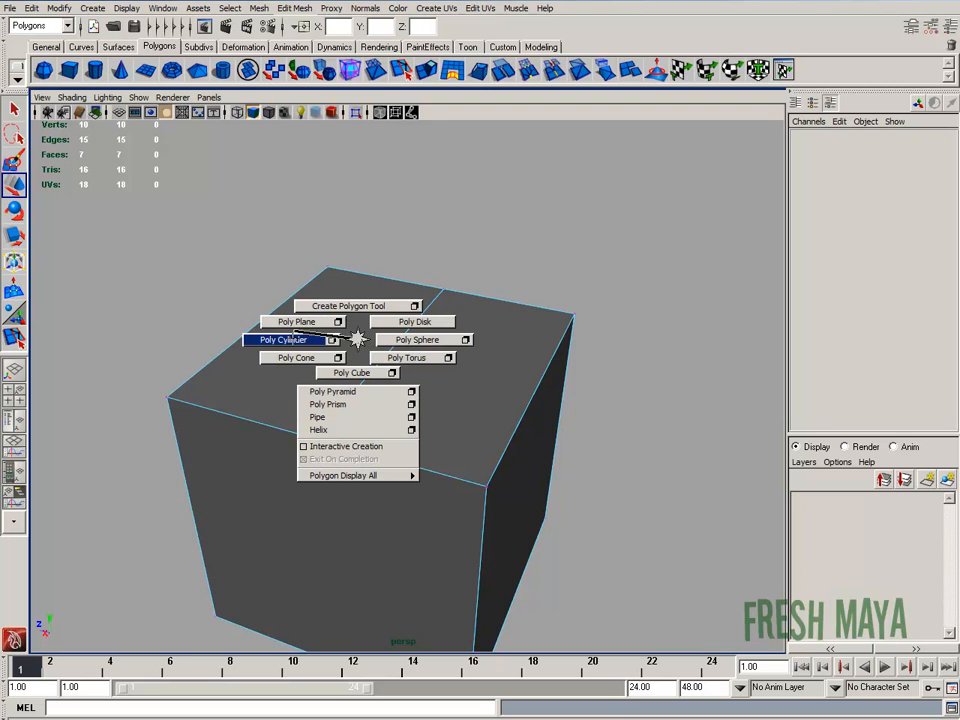
shift+right_drag(308, 301, 372, 339)
click(396, 342)
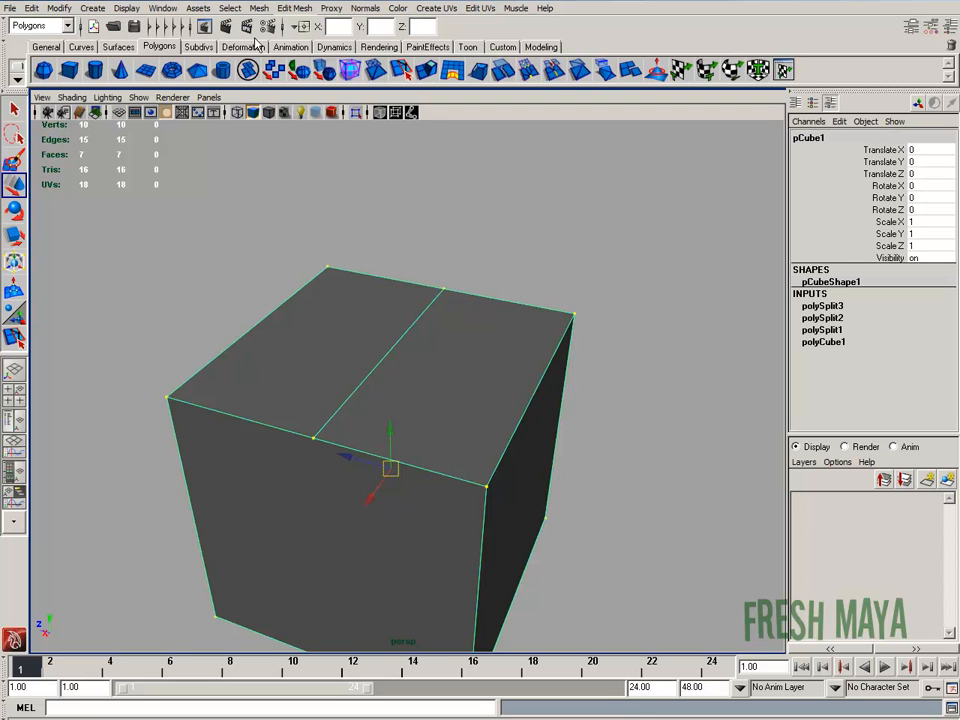
Add the Split Polygon Tool to the Custom shelf.
click(200, 47)
click(244, 48)
click(288, 48)
click(334, 47)
click(378, 48)
click(422, 49)
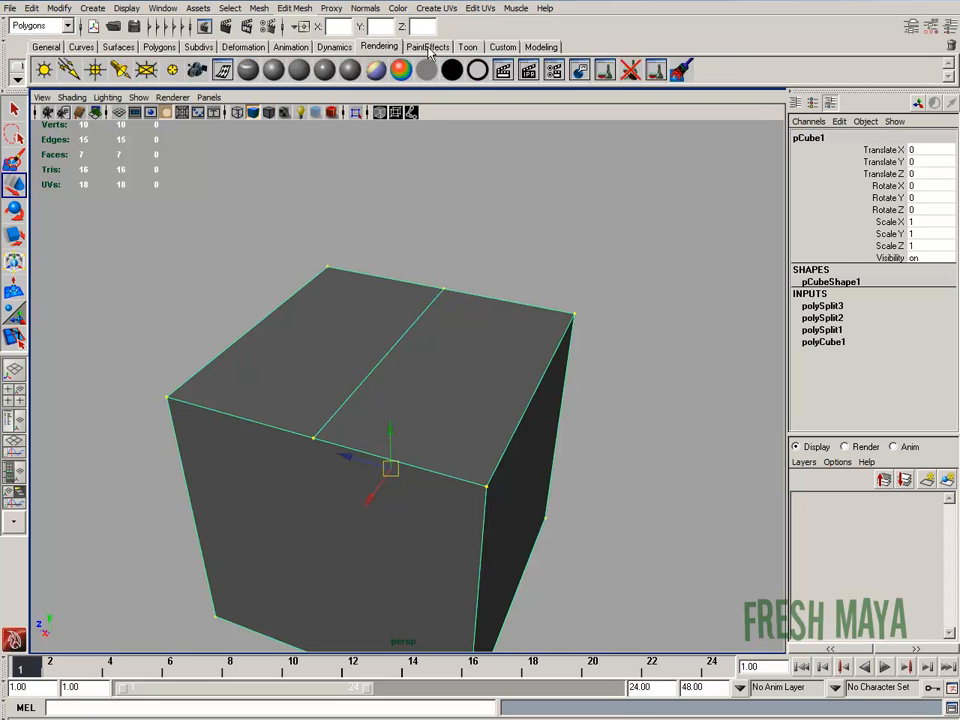
click(467, 47)
click(503, 47)
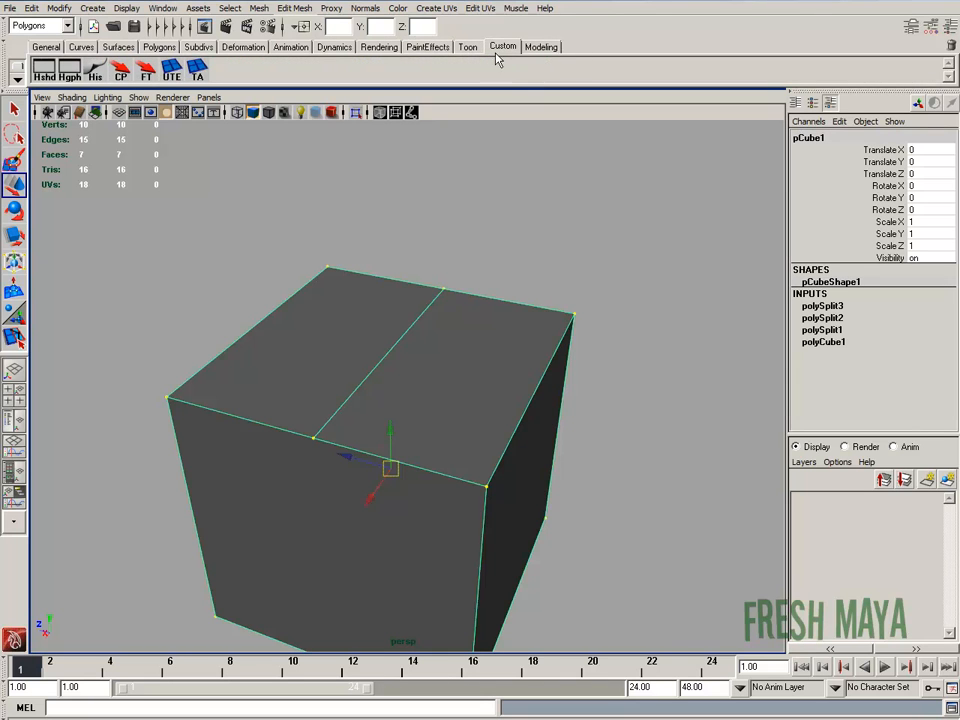
click(295, 8)
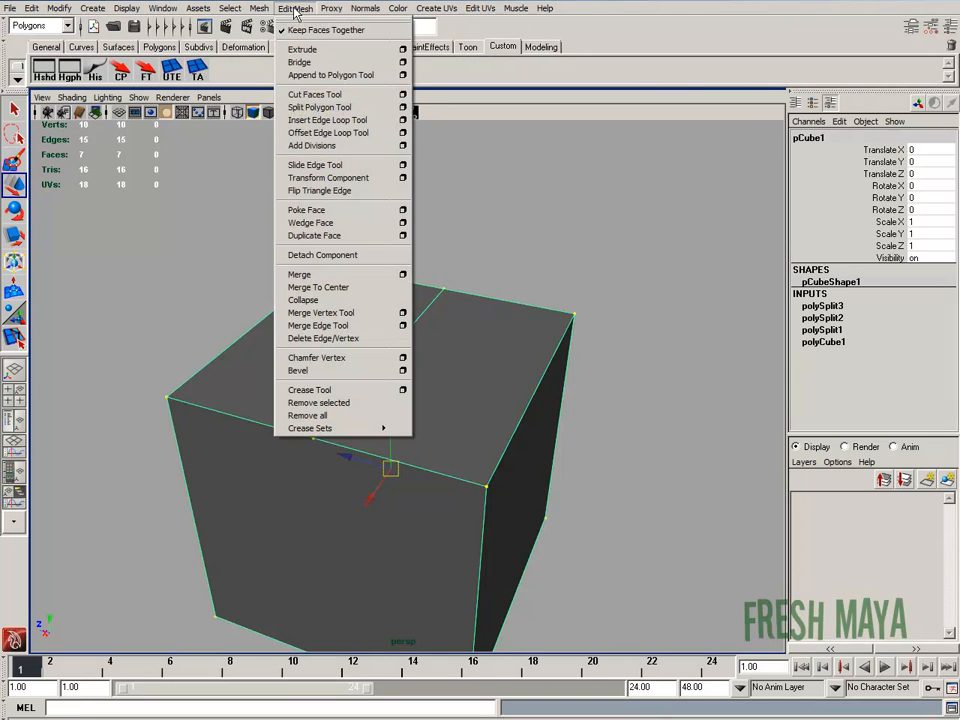
ctrl+shift+click(331, 107)
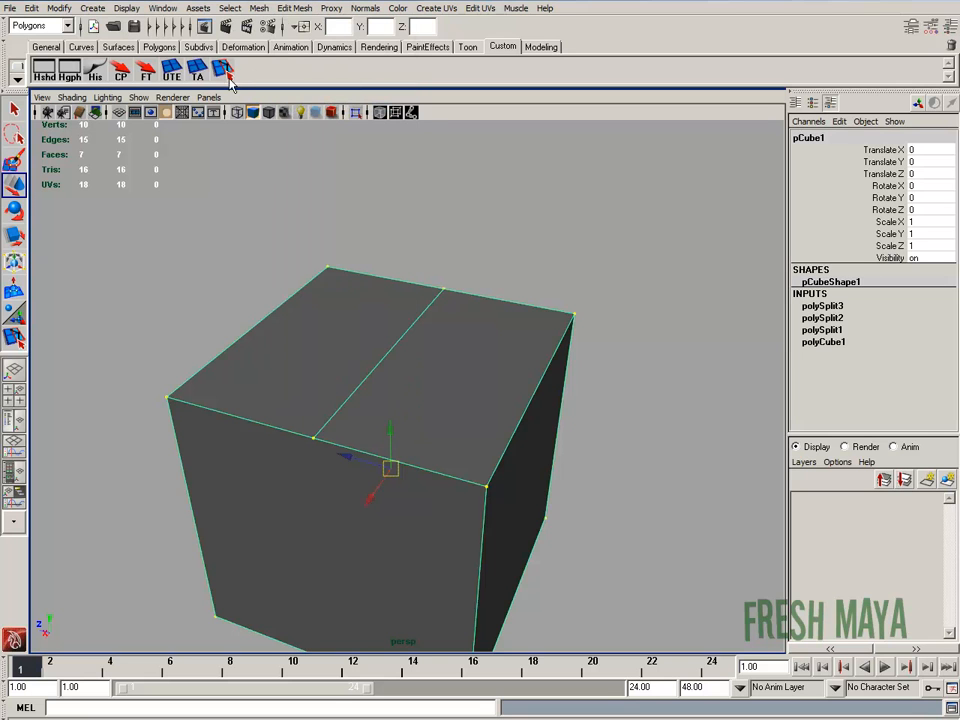
Add a second Split Polygon Tool button to the Custom shelf and activate the tool.
click(295, 8)
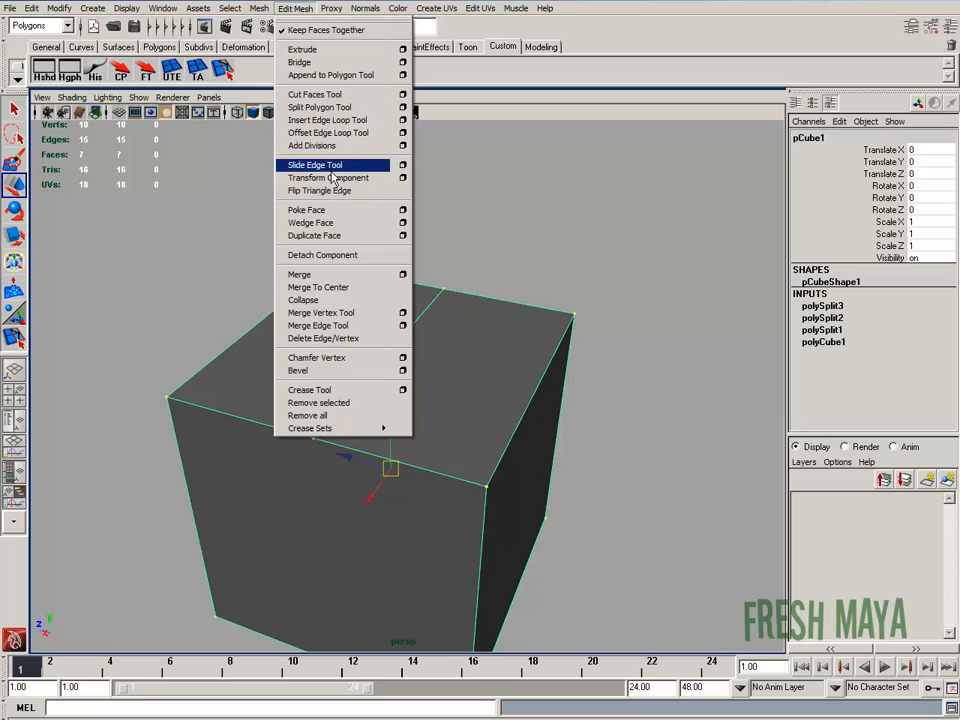
click(320, 107)
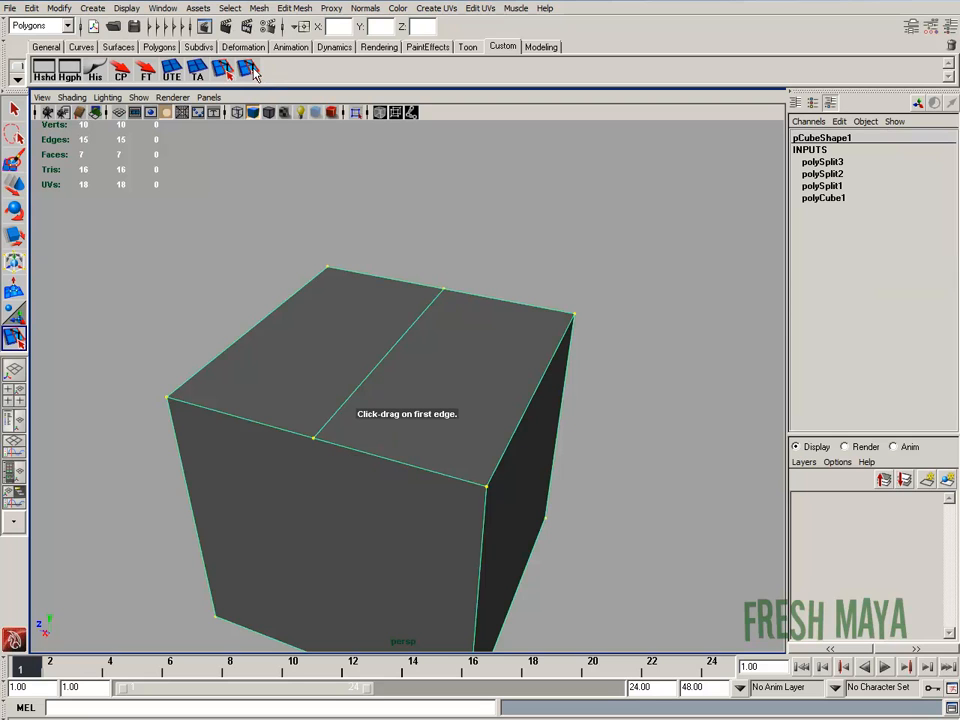
Try splitting the top face crosswise between the midpoints of its two undivided edges, and undo the split.
click(268, 317)
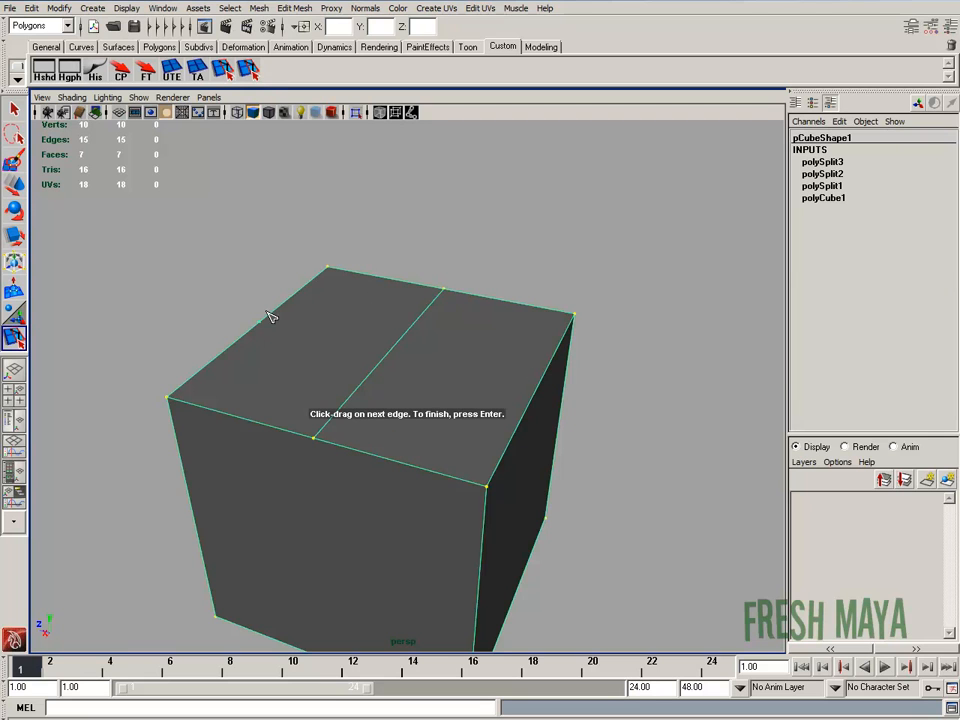
click(538, 388)
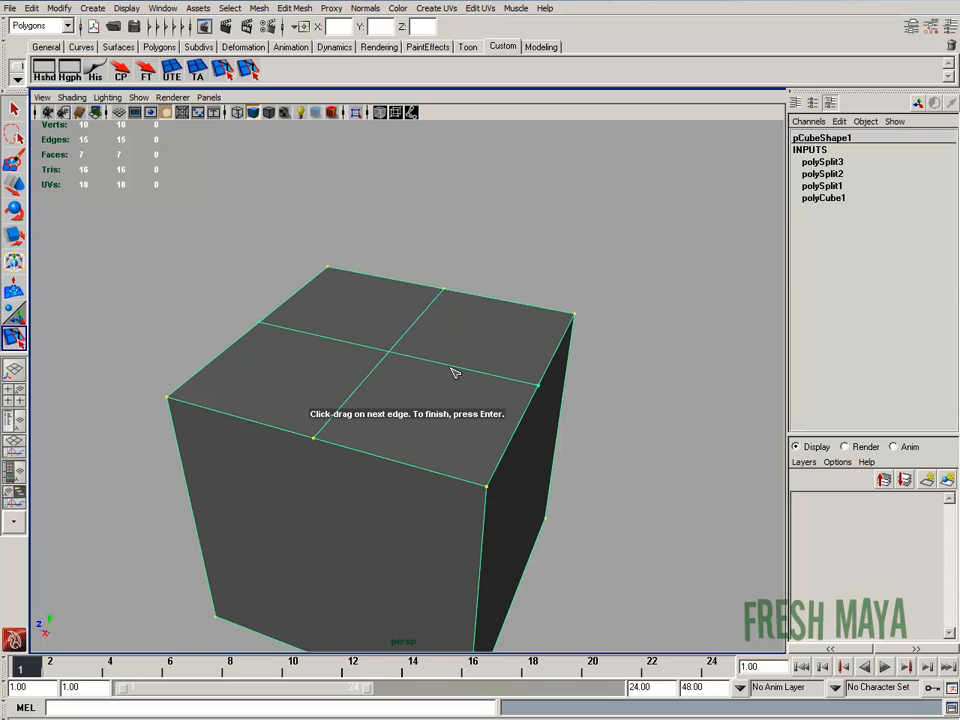
key(Return)
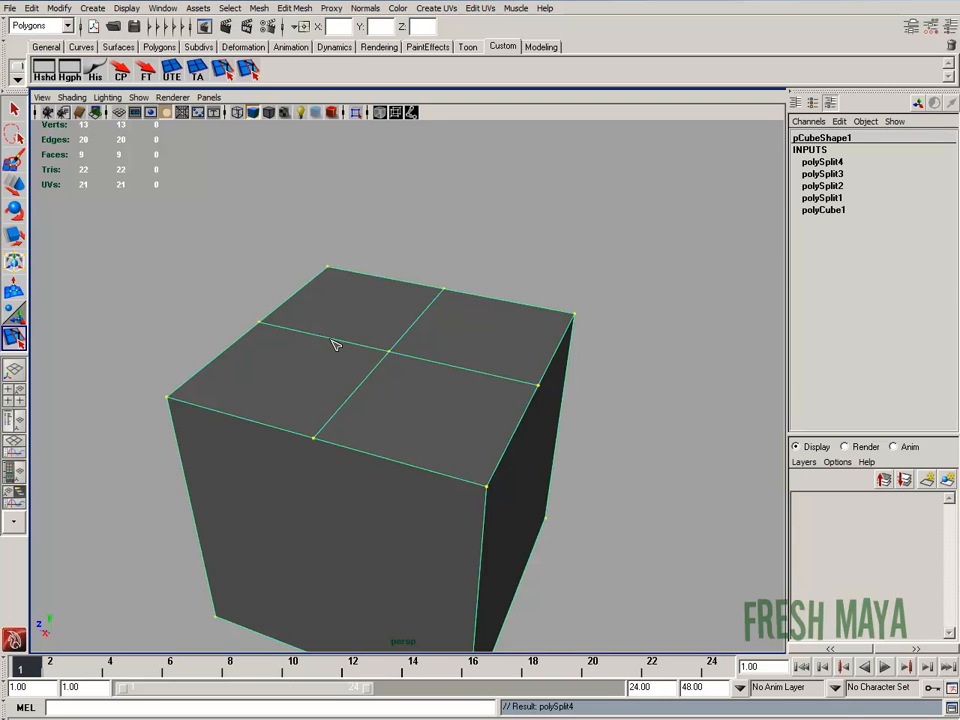
key(ctrl+z)
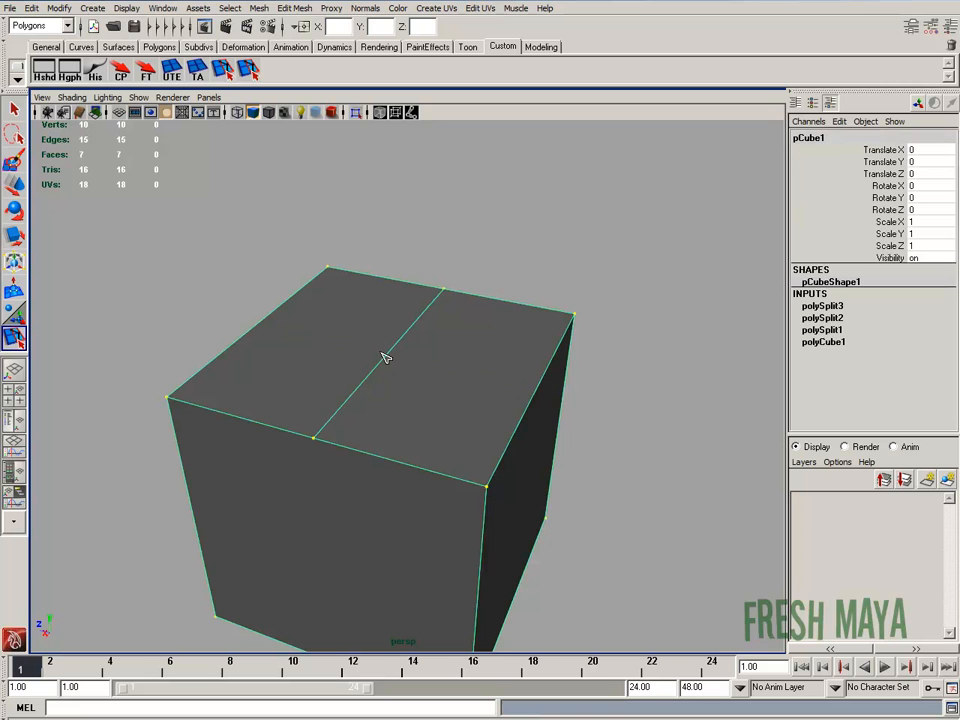
Split the top face across the existing center edge, joining the midpoints of its two undivided edges, and switch to the Move tool.
click(260, 322)
click(538, 385)
mouse_move(482, 369)
alt+mouse_down()
mouse_move(369, 358)
mouse_move(487, 382)
alt+mouse_up()
key(Return)
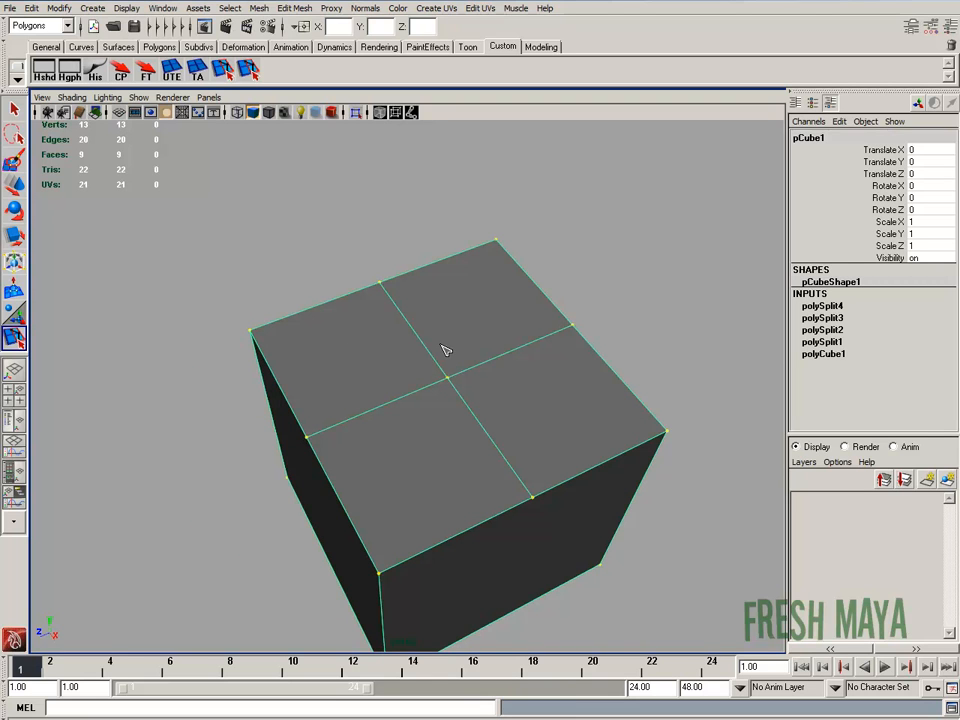
key(w)
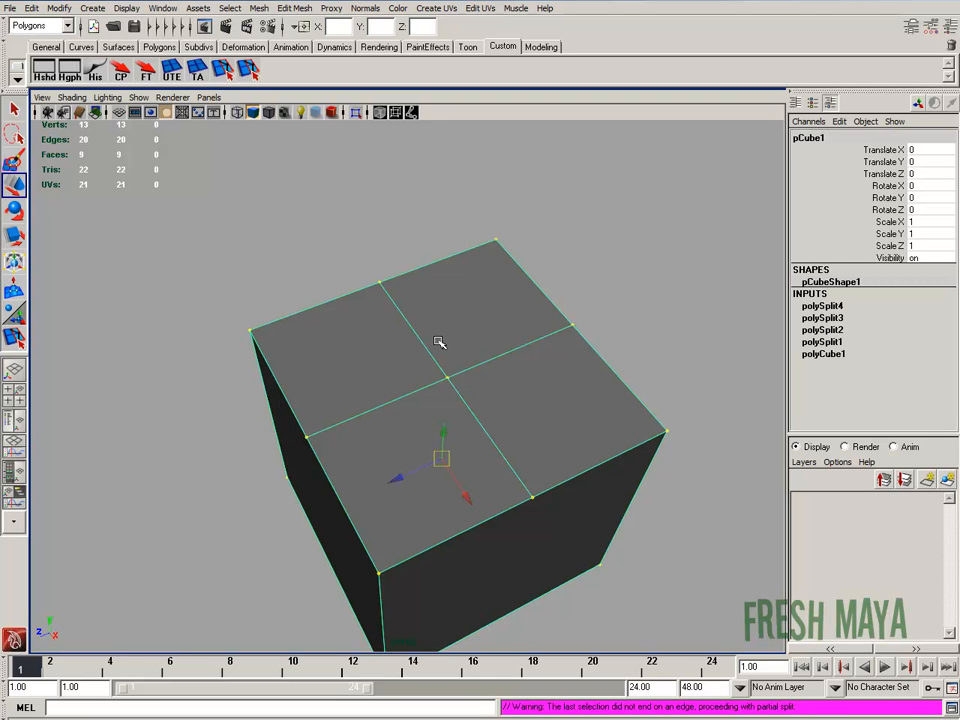
Open the Shelf Editor and move its window slightly lower over the cube.
alt+drag(461, 393, 290, 360)
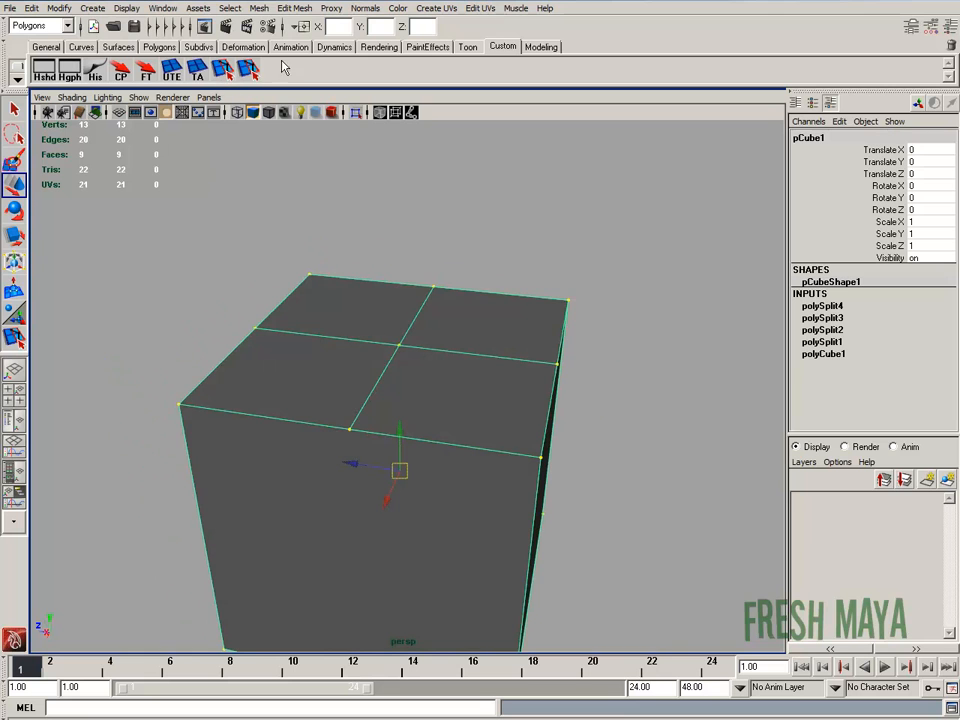
alt+drag(225, 135, 260, 160)
alt+right_drag(260, 160, 165, 184)
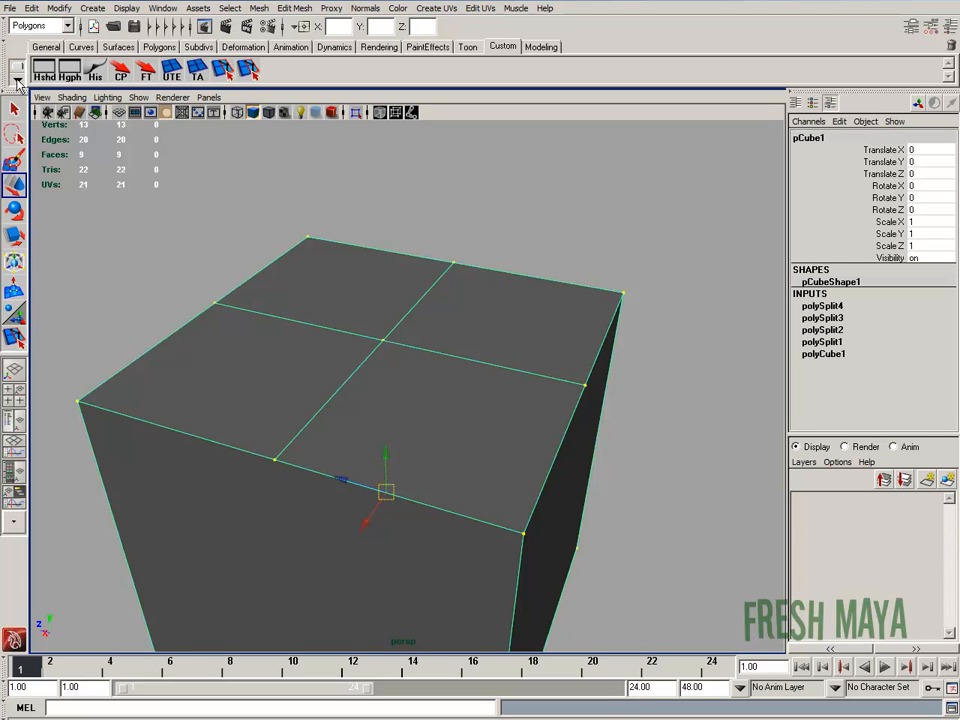
click(17, 82)
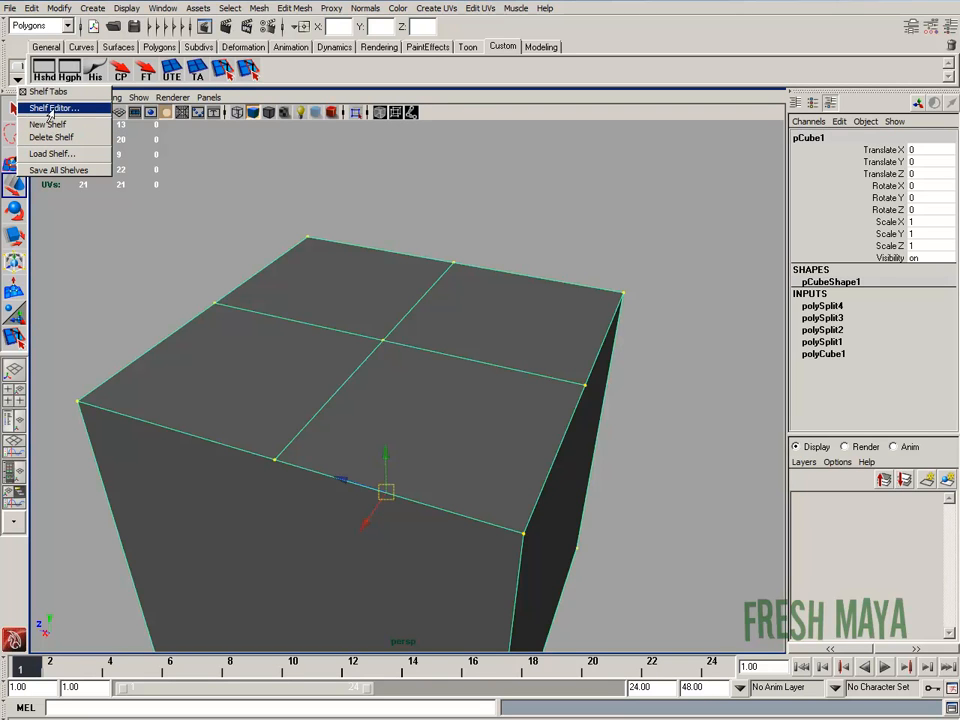
click(55, 108)
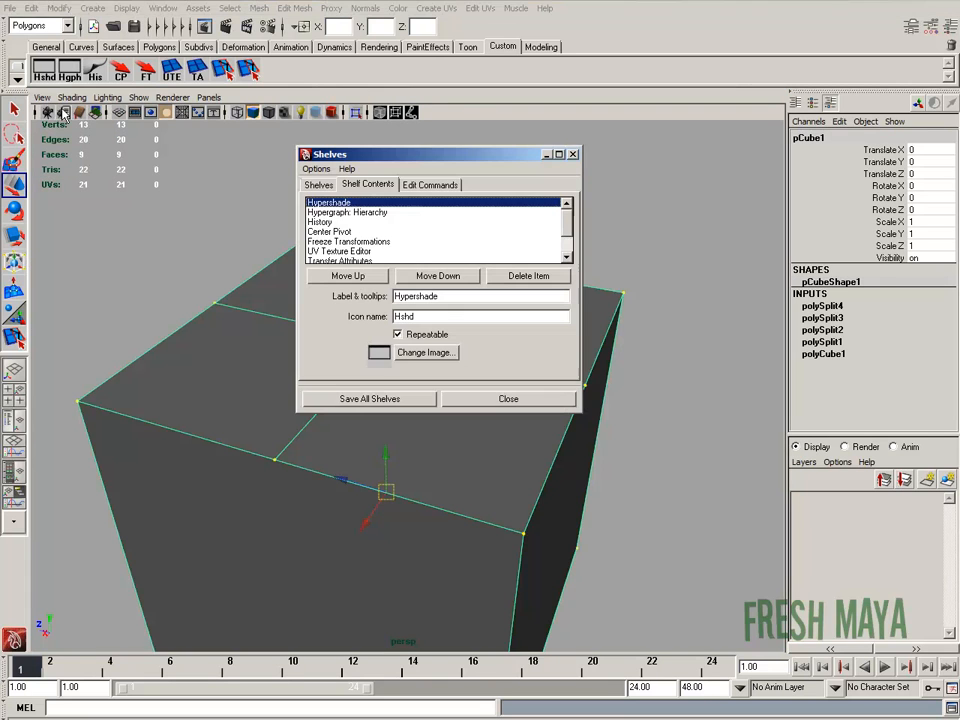
drag(439, 154, 443, 190)
Look through the Shelf Editor's Shelves, Shelf Contents and Edit Commands pages, and select the Custom shelf in the shelves list.
click(334, 216)
click(370, 216)
click(434, 216)
click(375, 216)
click(324, 216)
click(330, 351)
click(323, 331)
click(326, 341)
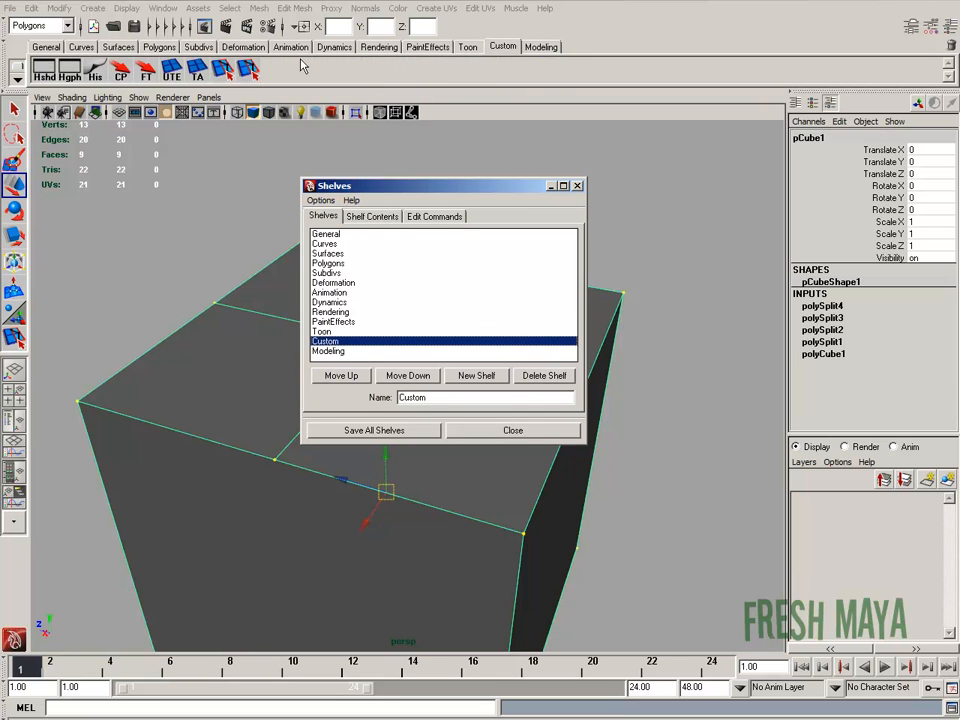
click(344, 332)
click(346, 342)
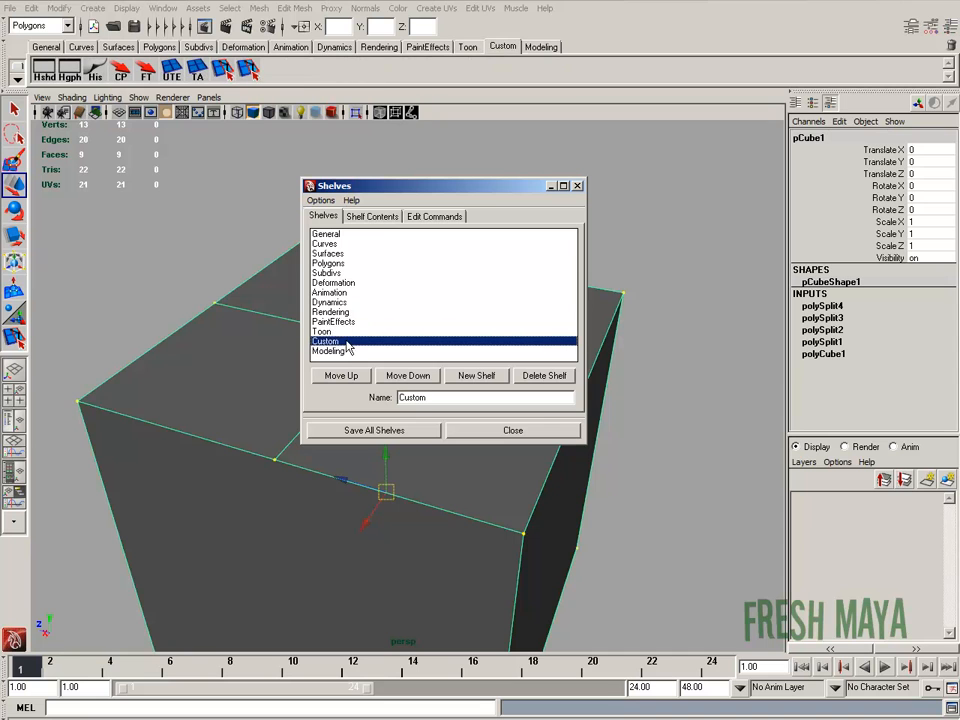
Show the contents of the Custom shelf and select the first of the two Split Polygon Tool items.
click(374, 219)
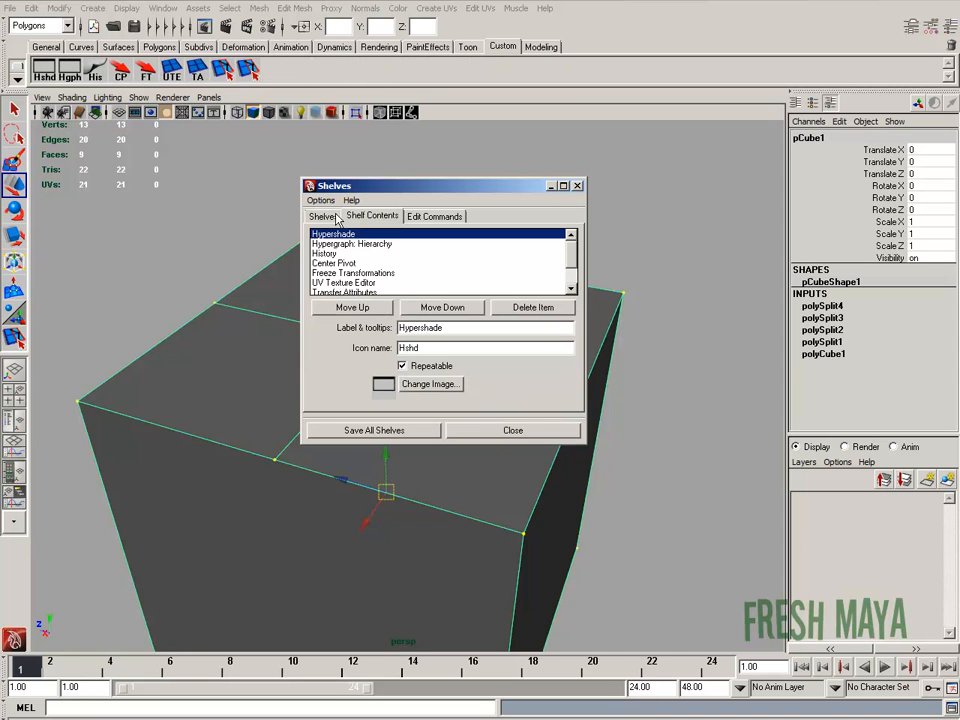
drag(568, 253, 573, 276)
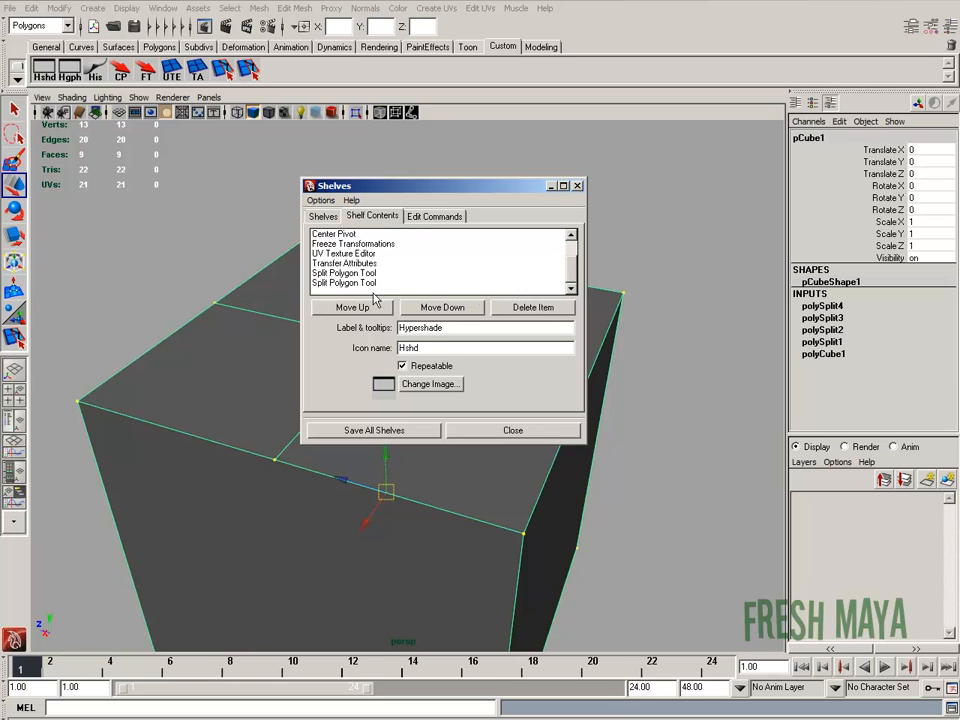
click(358, 283)
click(358, 272)
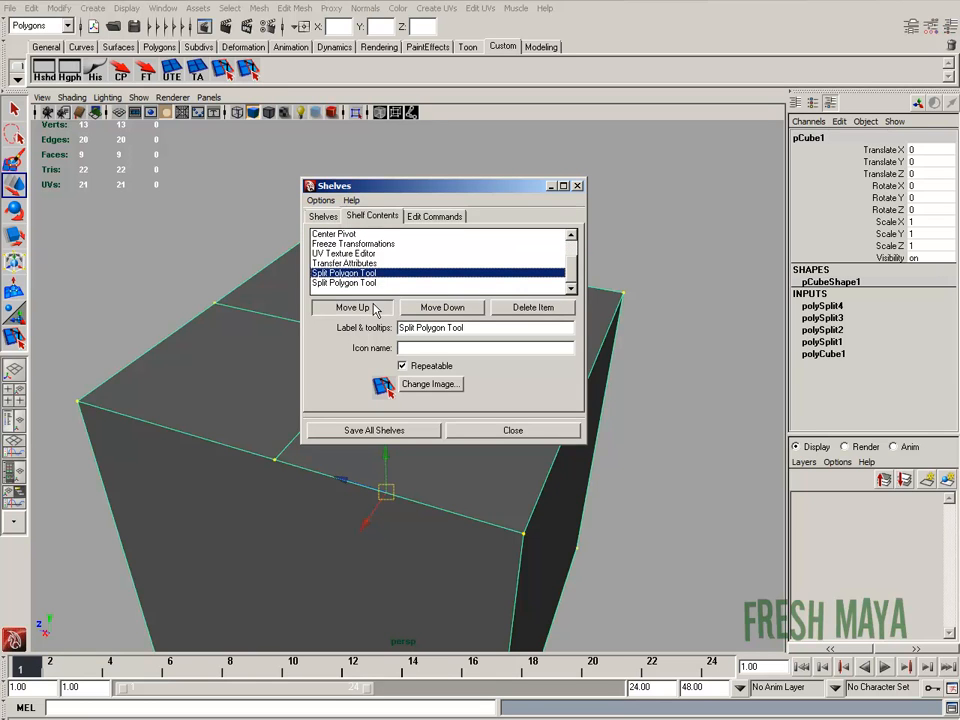
Reorder the selected Split Polygon Tool item up to just below Center Pivot and back down below Transfer Attributes.
click(370, 308)
click(374, 309)
click(376, 310)
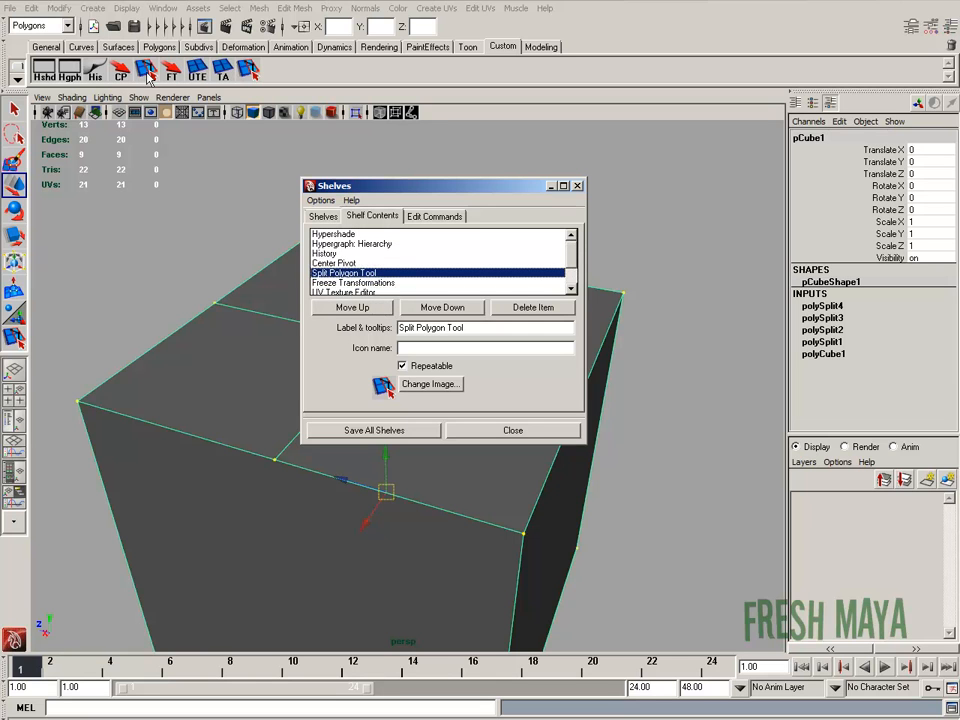
click(422, 307)
click(422, 307)
click(422, 307)
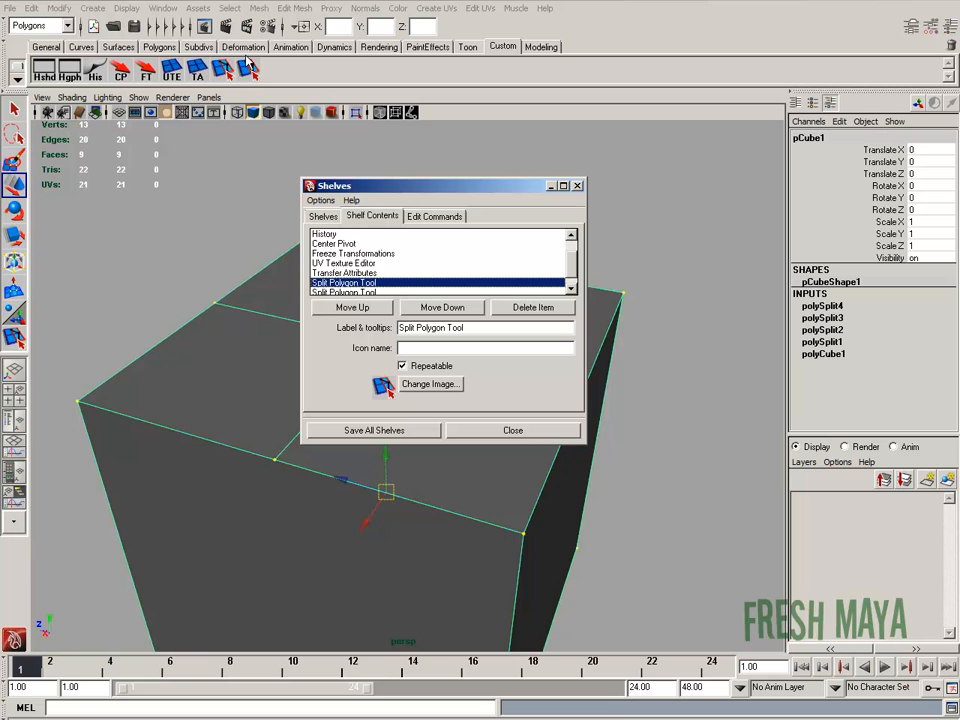
Delete both Split Polygon Tool items from the Custom shelf and close the Shelf Editor.
click(542, 307)
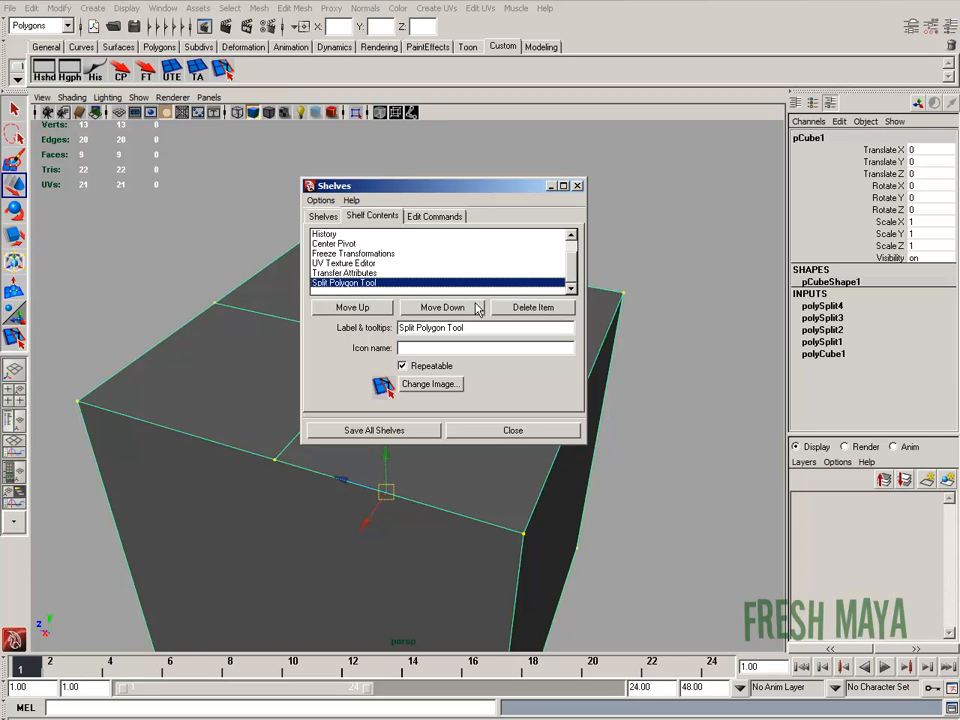
click(533, 307)
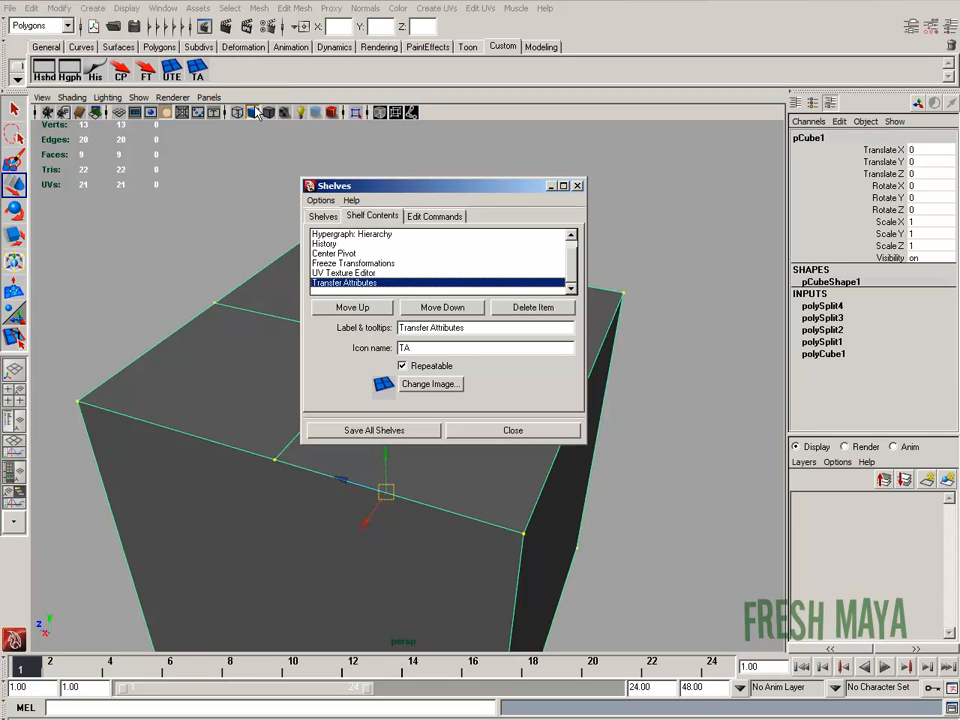
click(513, 430)
alt+right_drag(454, 381, 390, 380)
alt+drag(390, 380, 441, 354)
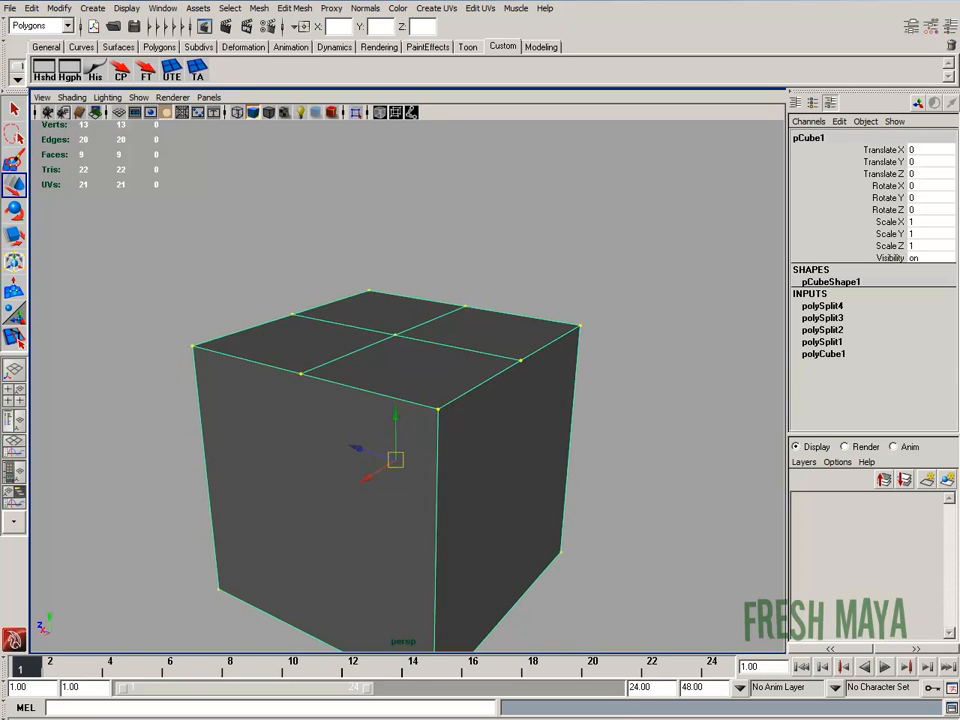